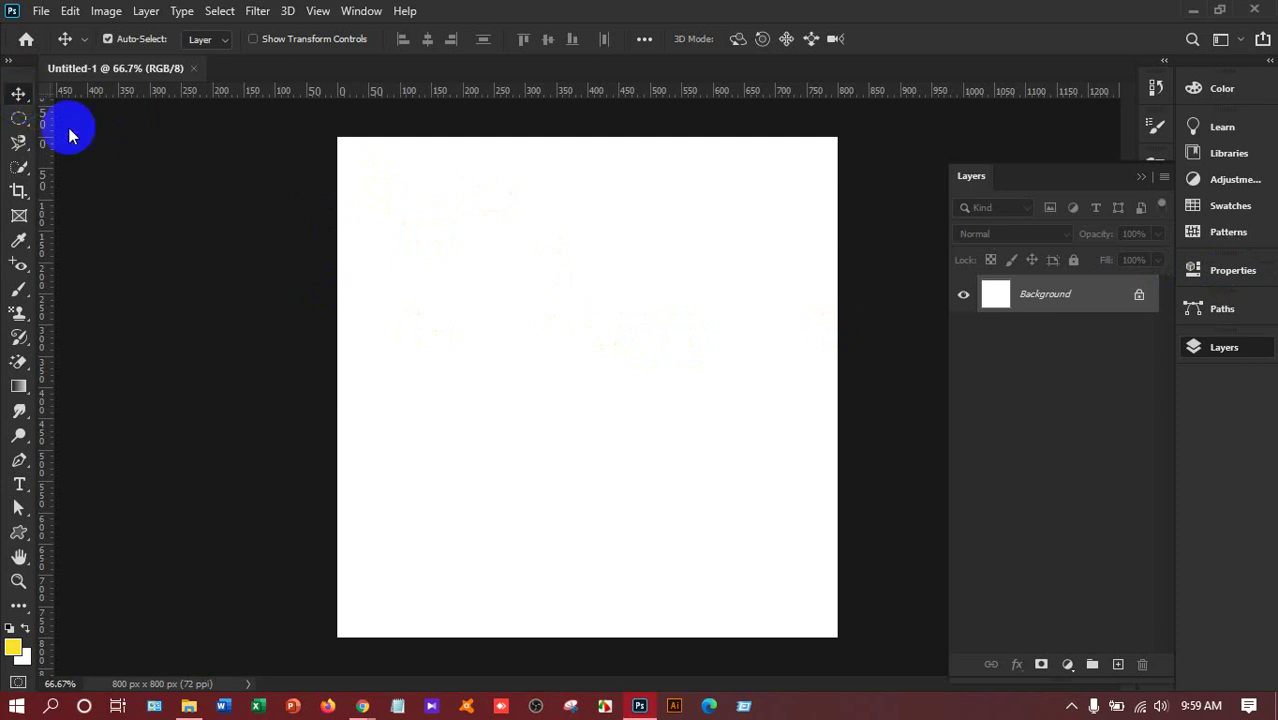
# Select the regular Brush Tool from the toolbar's brush flyout.
pyautogui.click(20, 291)
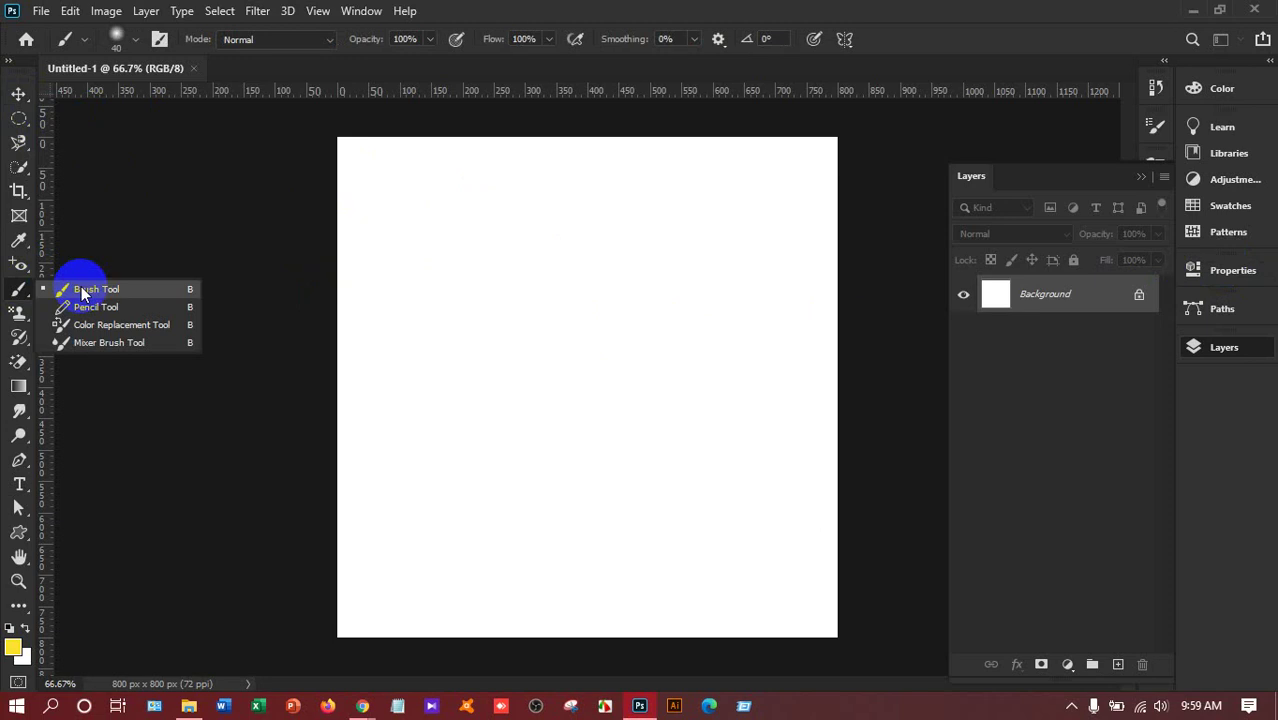
# Set the foreground colour to red (ff0006) and paint a soft angular red stroke.
pyautogui.click(82, 290)
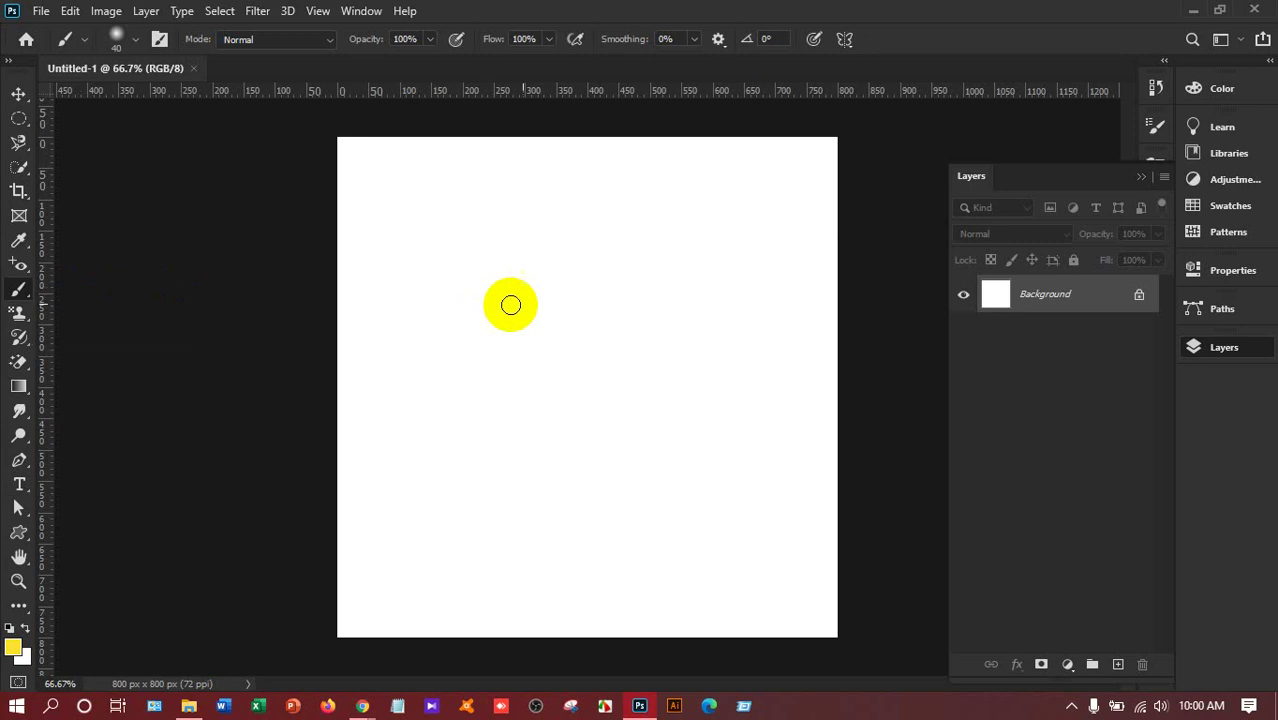
pyautogui.moveTo(510, 305); pyautogui.dragTo(385, 251)
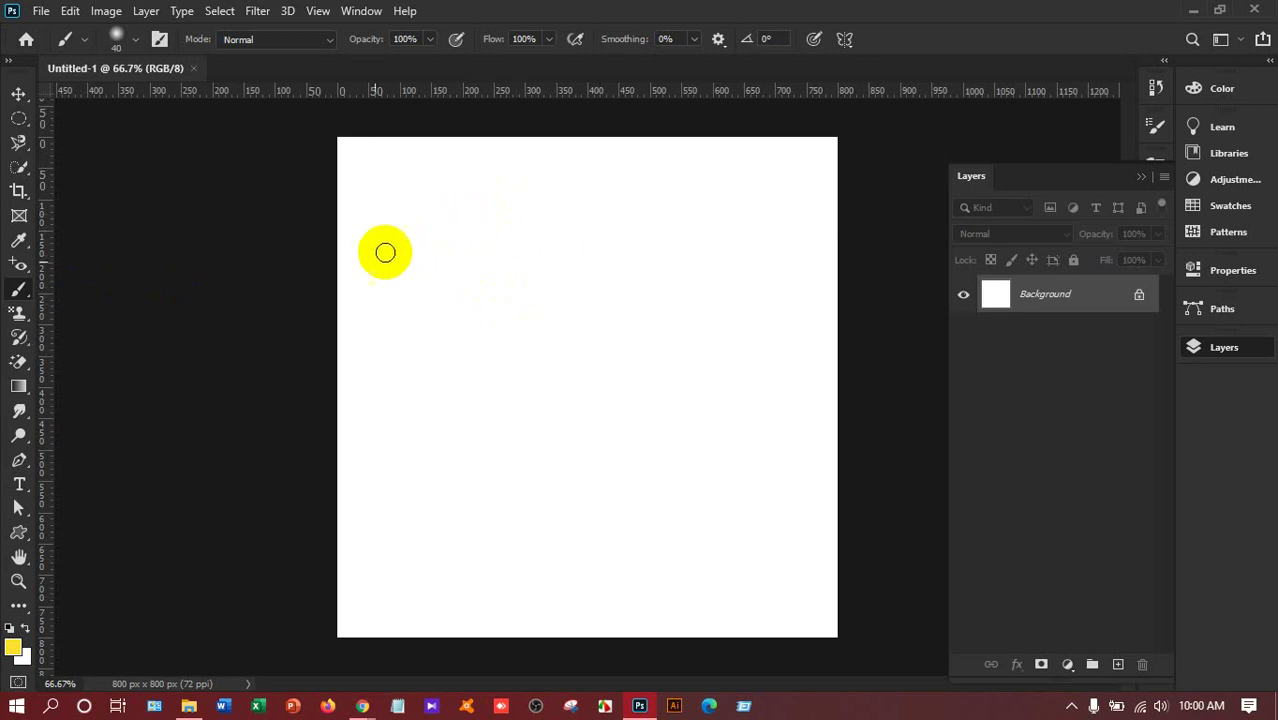
pyautogui.click(13, 649)
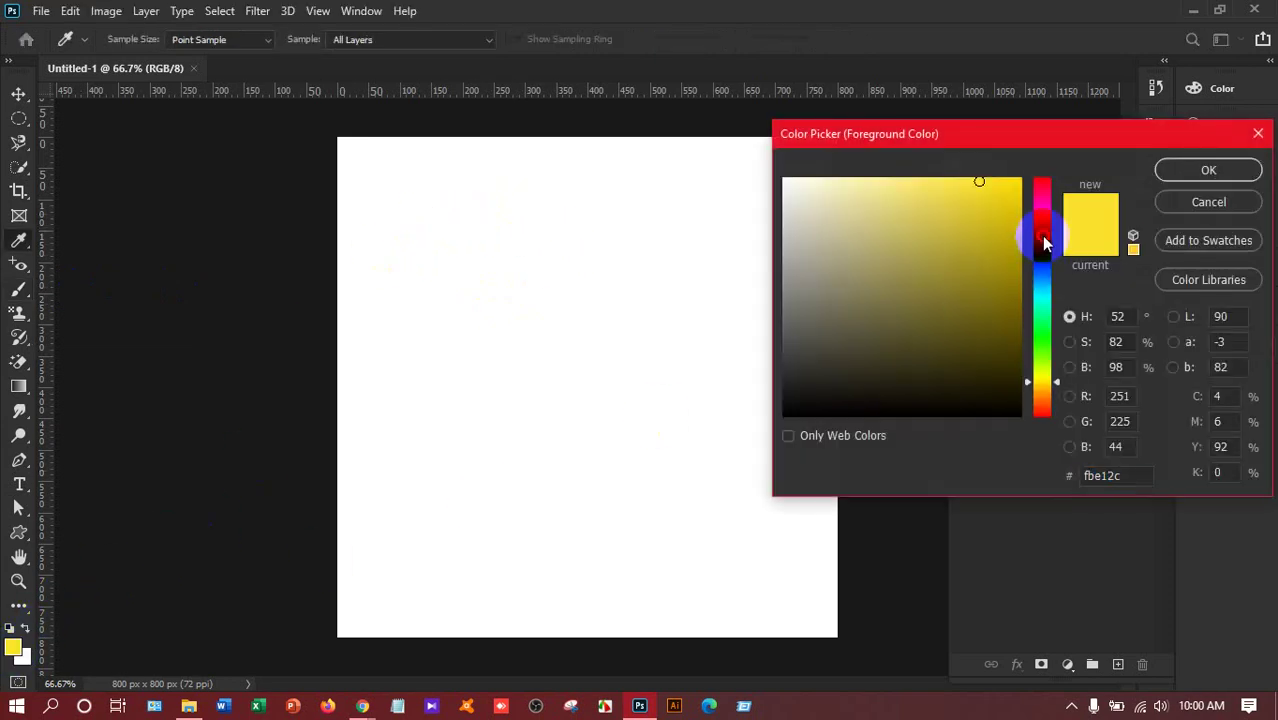
pyautogui.moveTo(1043, 243)
pyautogui.mouseDown()
pyautogui.moveTo(1046, 178)
pyautogui.moveTo(1075, 167)
pyautogui.mouseUp()
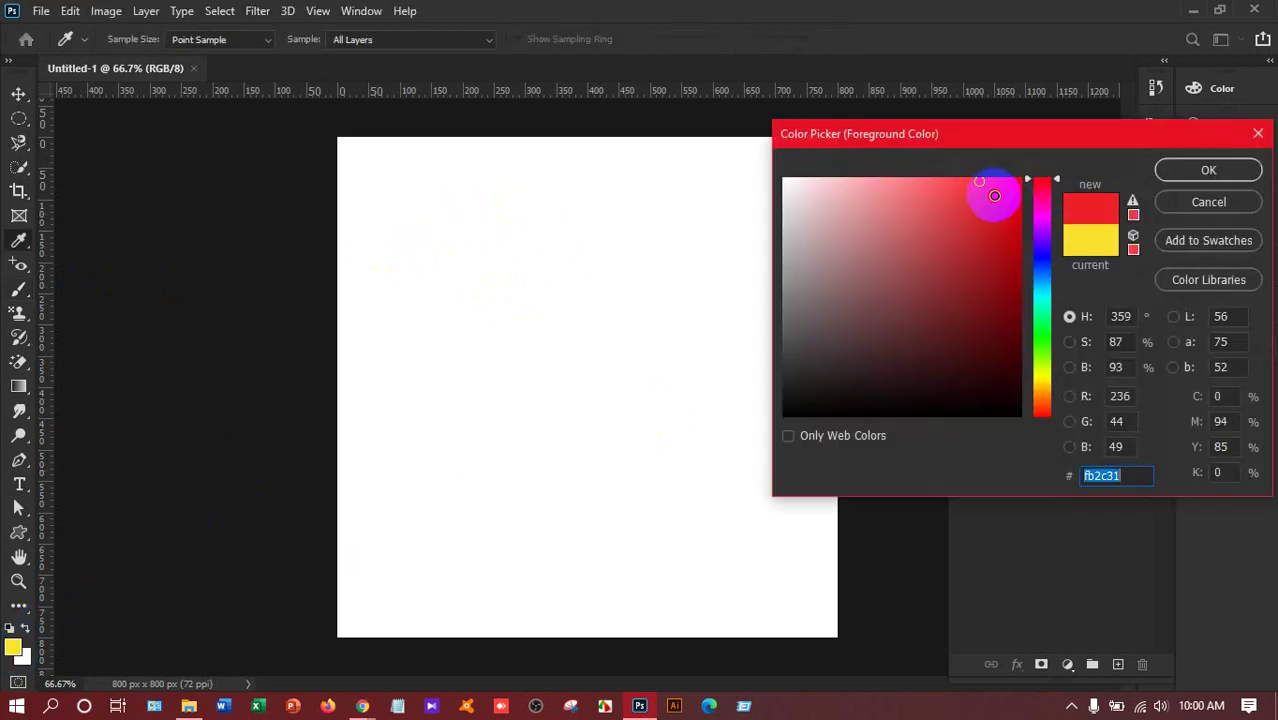
pyautogui.click(1209, 171)
pyautogui.press('b')
pyautogui.moveTo(537, 290)
pyautogui.mouseDown()
pyautogui.moveTo(592, 368)
pyautogui.moveTo(536, 408)
pyautogui.moveTo(434, 277)
pyautogui.moveTo(684, 260)
pyautogui.mouseUp()
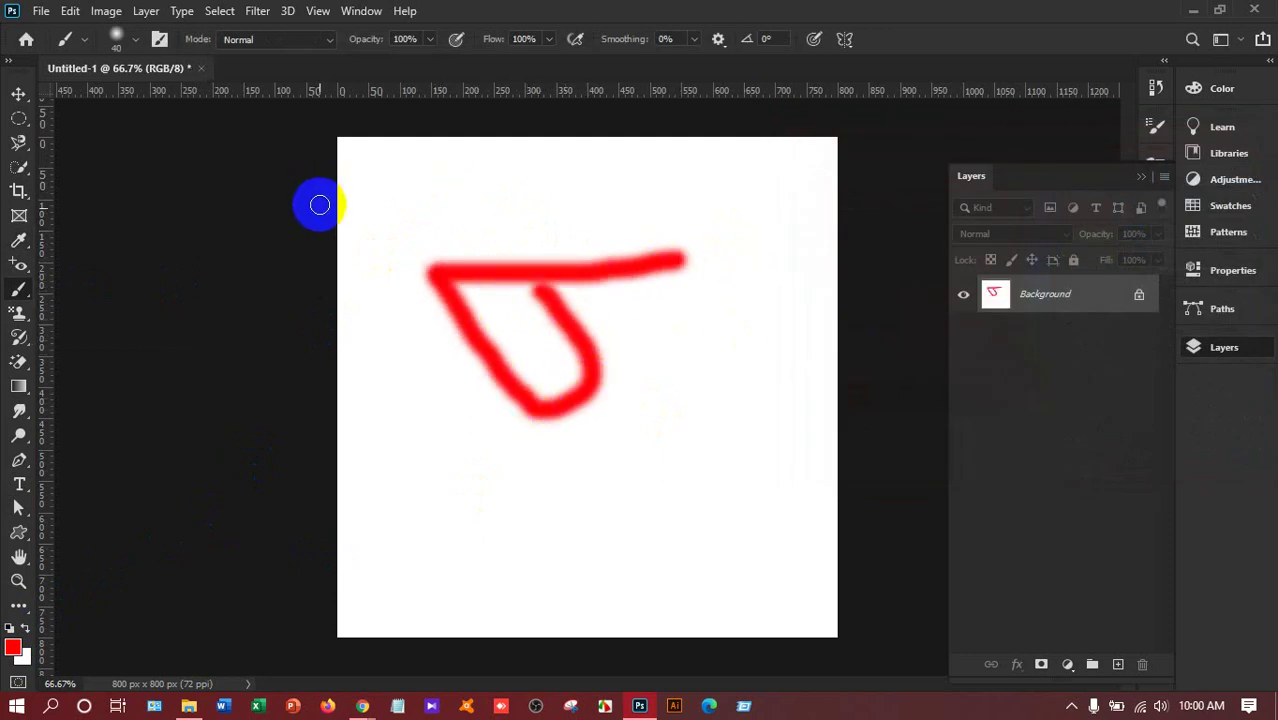
# Set the brush to 97 px size with 100% hardness in the Brush Preset picker.
pyautogui.click(135, 45)
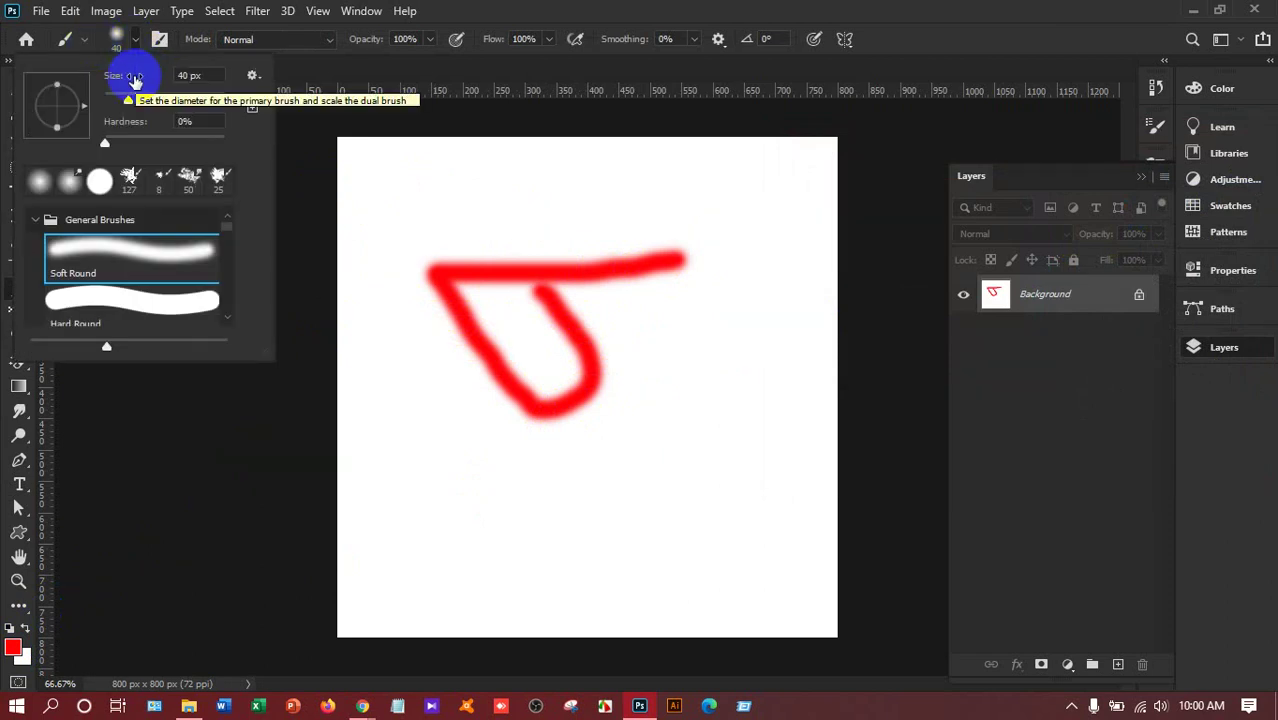
pyautogui.moveTo(135, 100); pyautogui.dragTo(164, 101)
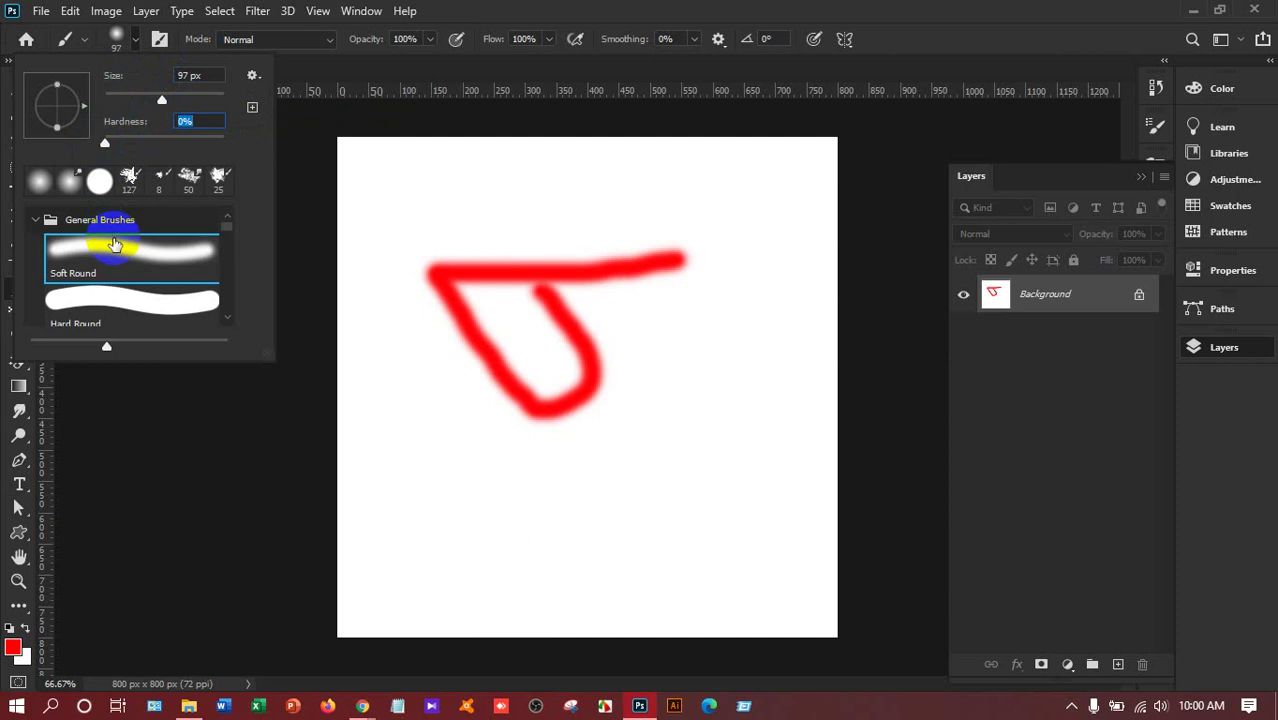
pyautogui.scroll(-1, 114, 244)
pyautogui.scroll(-1, 120, 240)
pyautogui.scroll(-1, 129, 236)
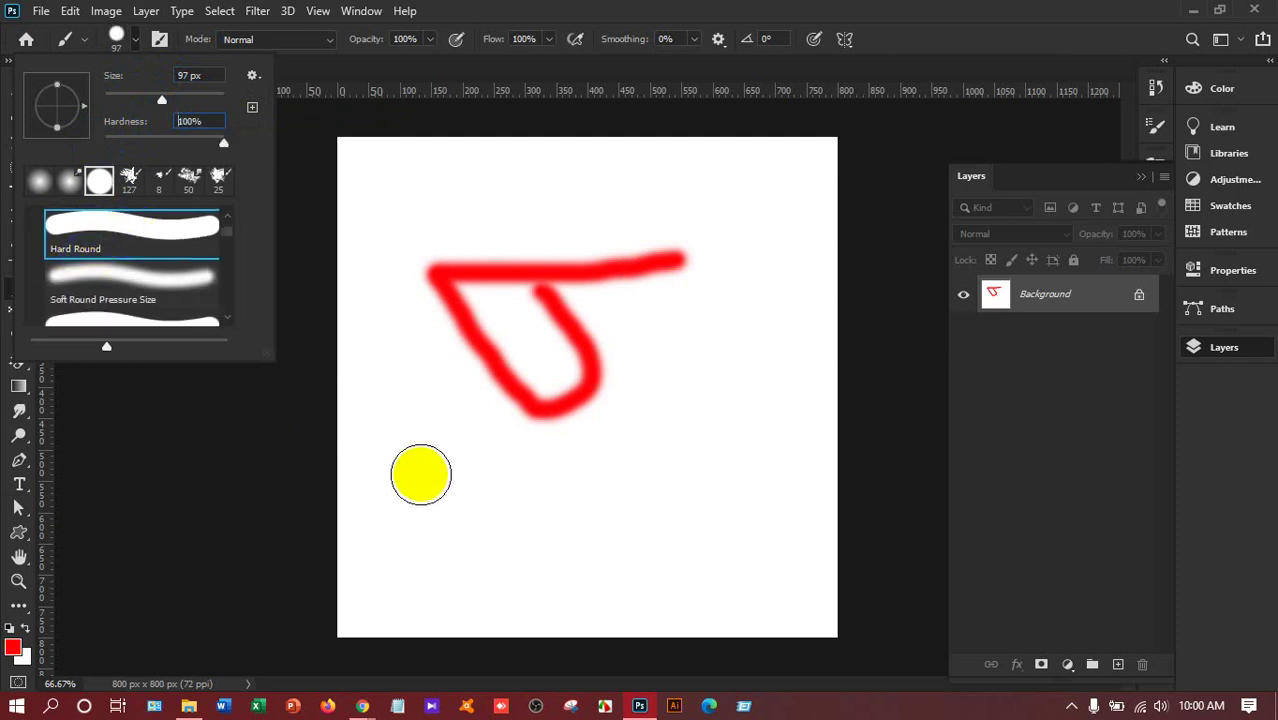
# Paint a thick hard-edged red bar across the lower canvas, then choose Soft Round Pressure Size.
pyautogui.moveTo(421, 476); pyautogui.dragTo(757, 481)
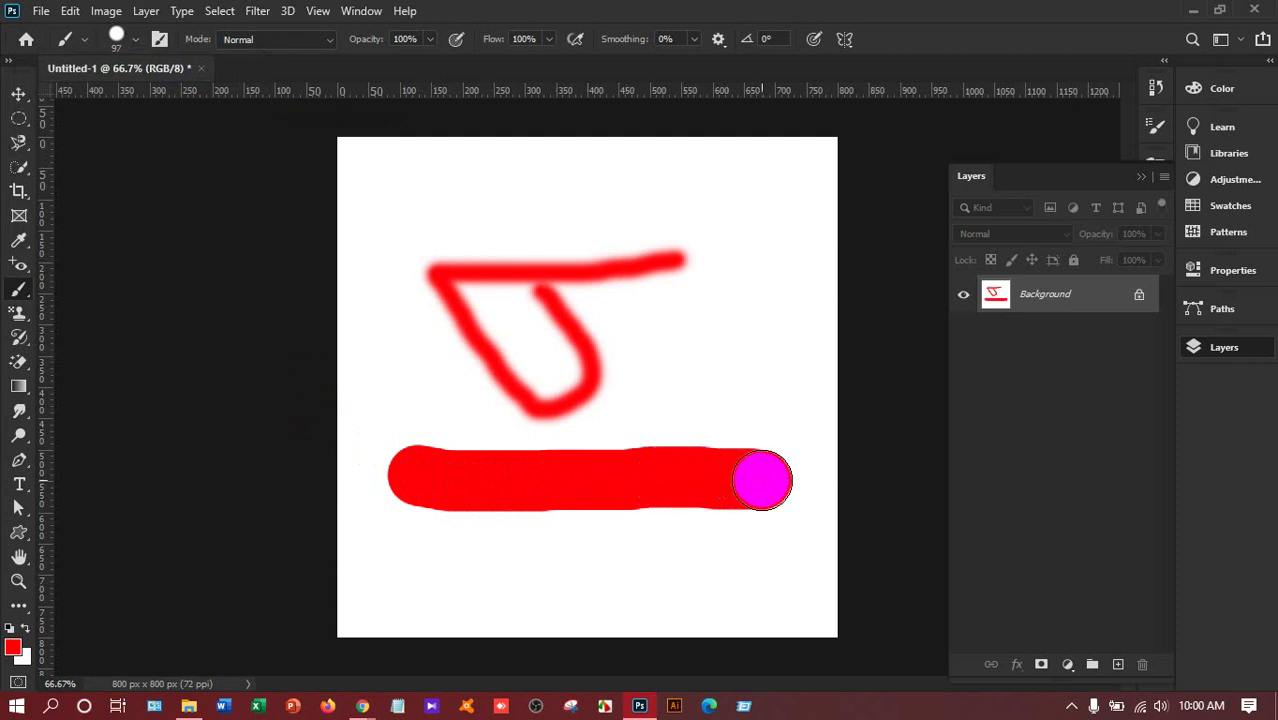
pyautogui.click(135, 39)
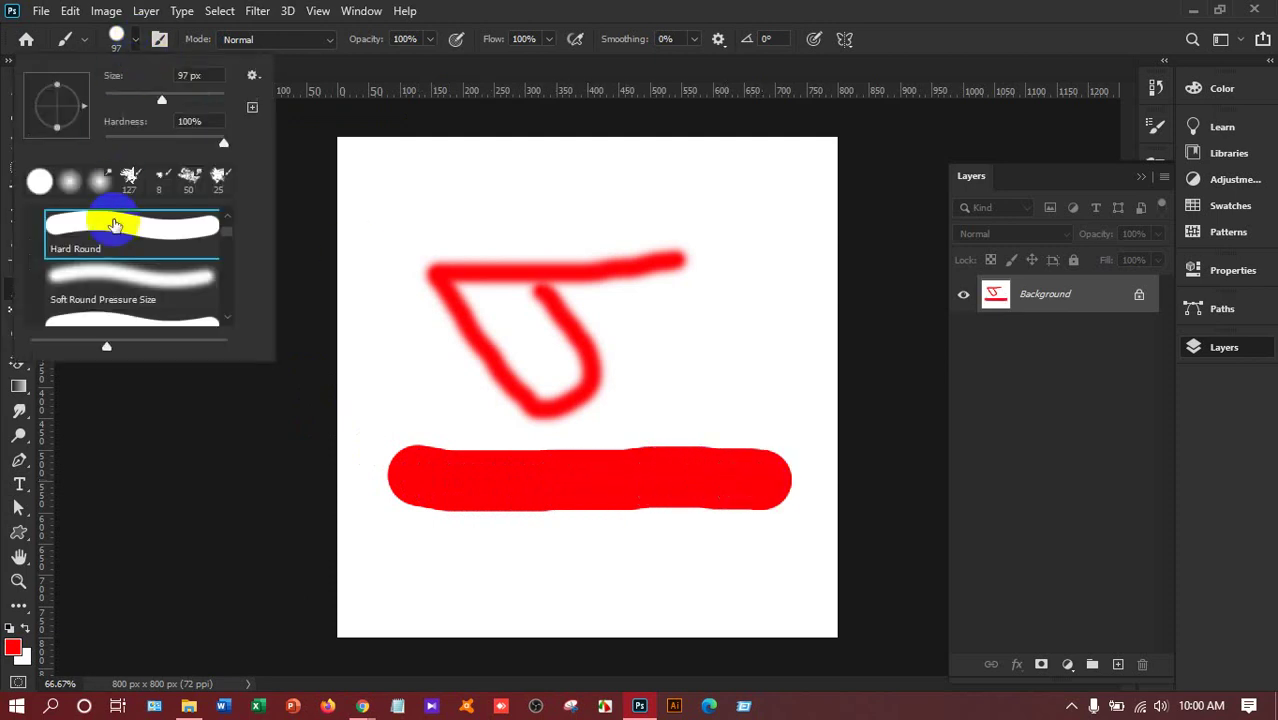
pyautogui.click(125, 280)
# Paint a soft red stroke across the top and select the Hard Round Pressure Size brush.
pyautogui.moveTo(385, 188); pyautogui.dragTo(788, 192)
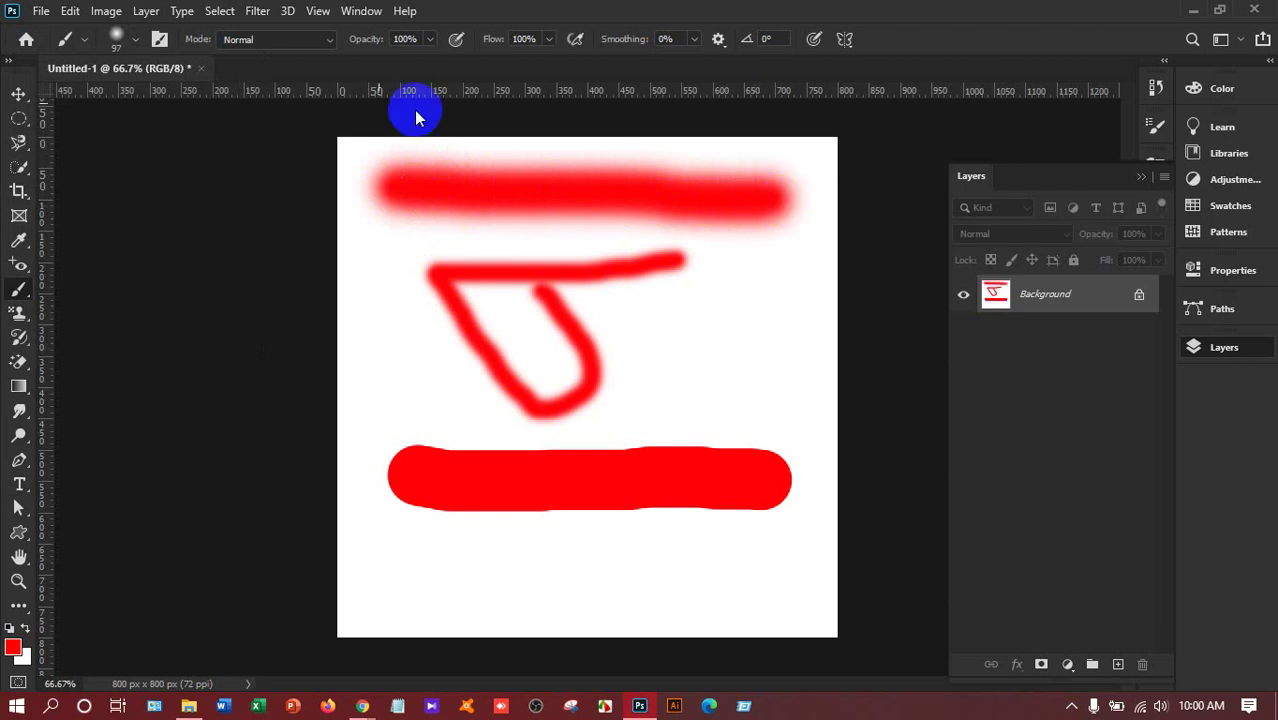
pyautogui.click(137, 40)
pyautogui.scroll(-1, 125, 285)
pyautogui.scroll(-1, 122, 292)
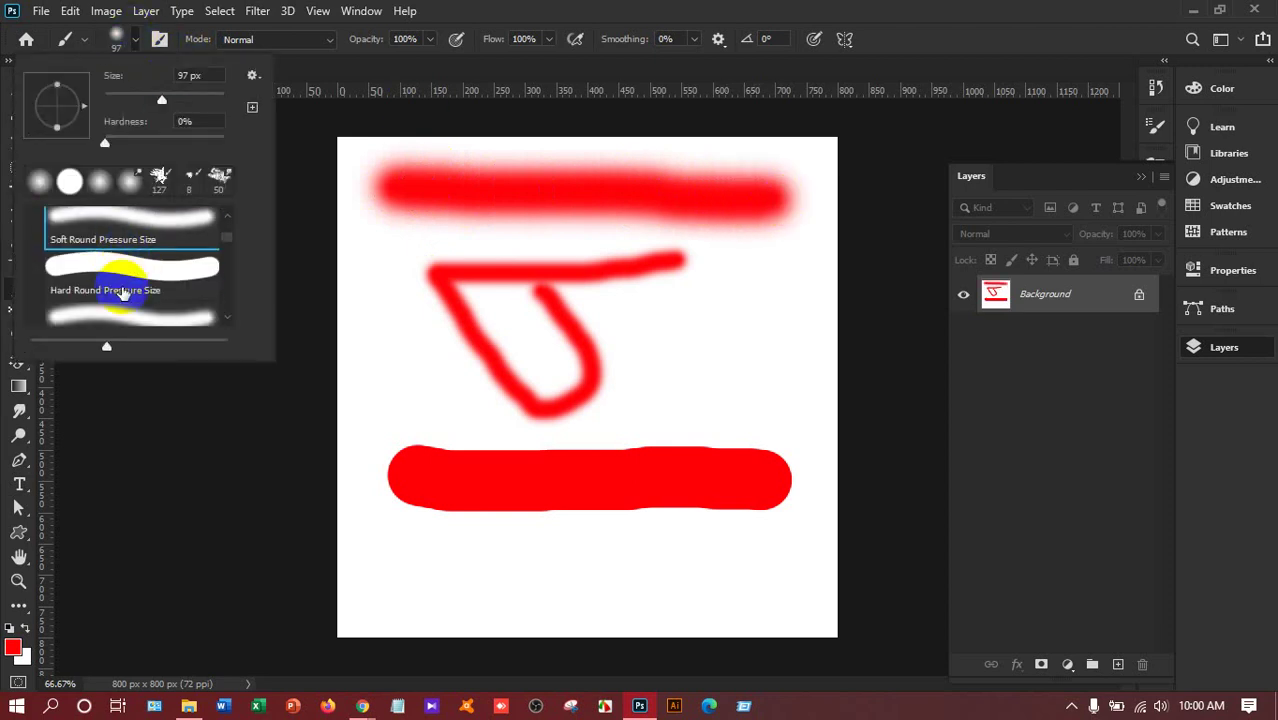
pyautogui.moveTo(171, 273); pyautogui.dragTo(86, 301)
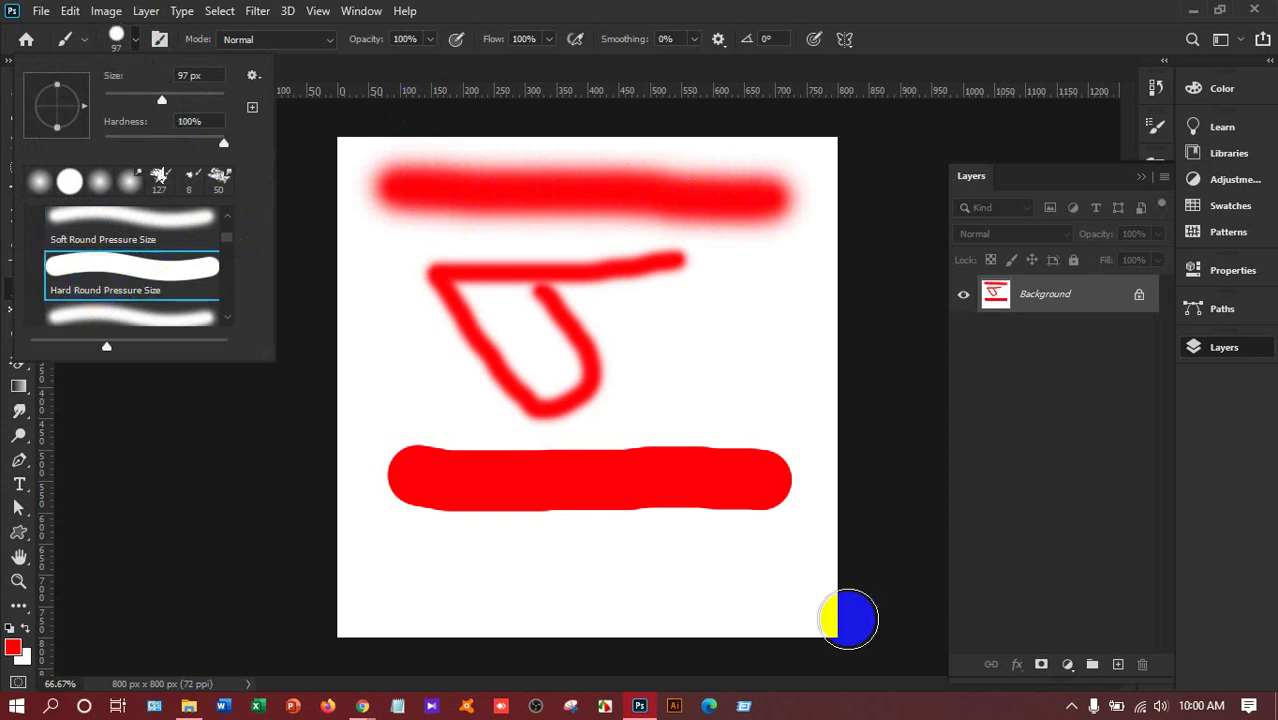
# Paint a second thick hard-edged red bar along the bottom of the canvas.
pyautogui.click(362, 605)
pyautogui.moveTo(393, 575); pyautogui.dragTo(762, 570)
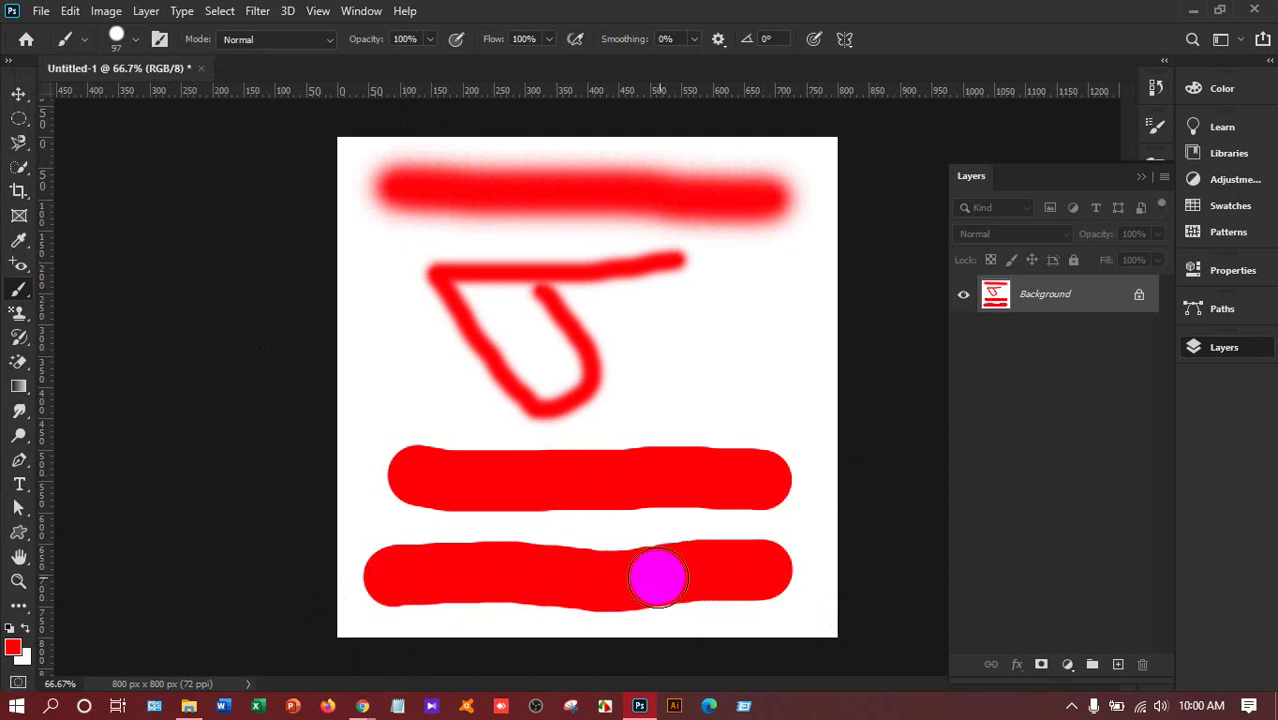
pyautogui.click(771, 582)
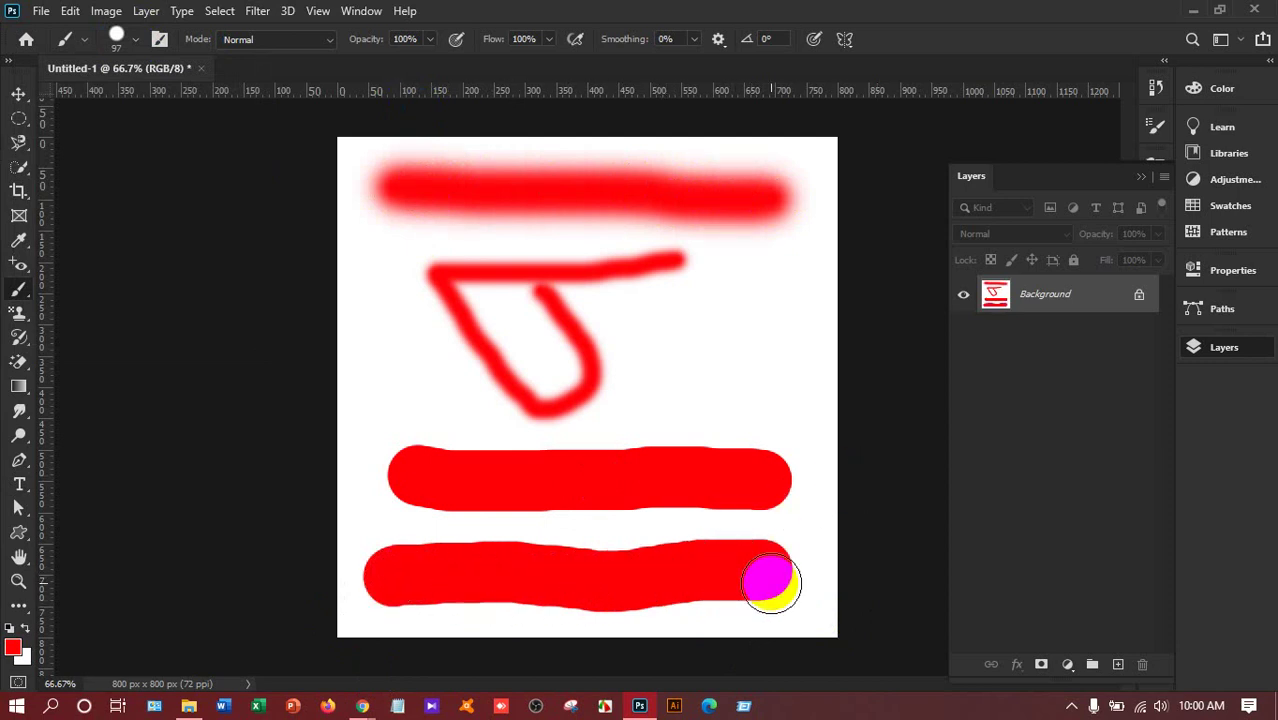
# Draw a thin red line across the middle with the KYLE Ultimate Pencil Hard brush.
pyautogui.click(118, 38)
pyautogui.scroll(-1, 136, 233)
pyautogui.scroll(-1, 130, 242)
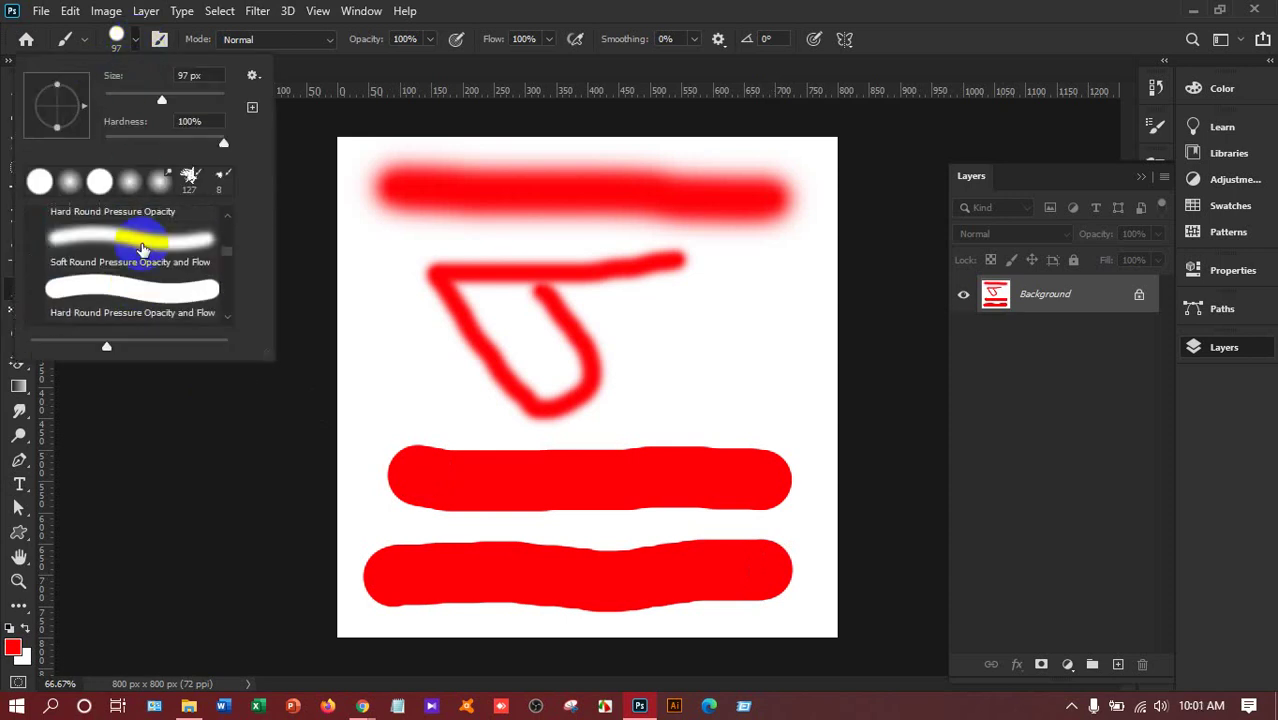
pyautogui.scroll(-1, 138, 242)
pyautogui.scroll(-1, 143, 248)
pyautogui.scroll(-1, 148, 262)
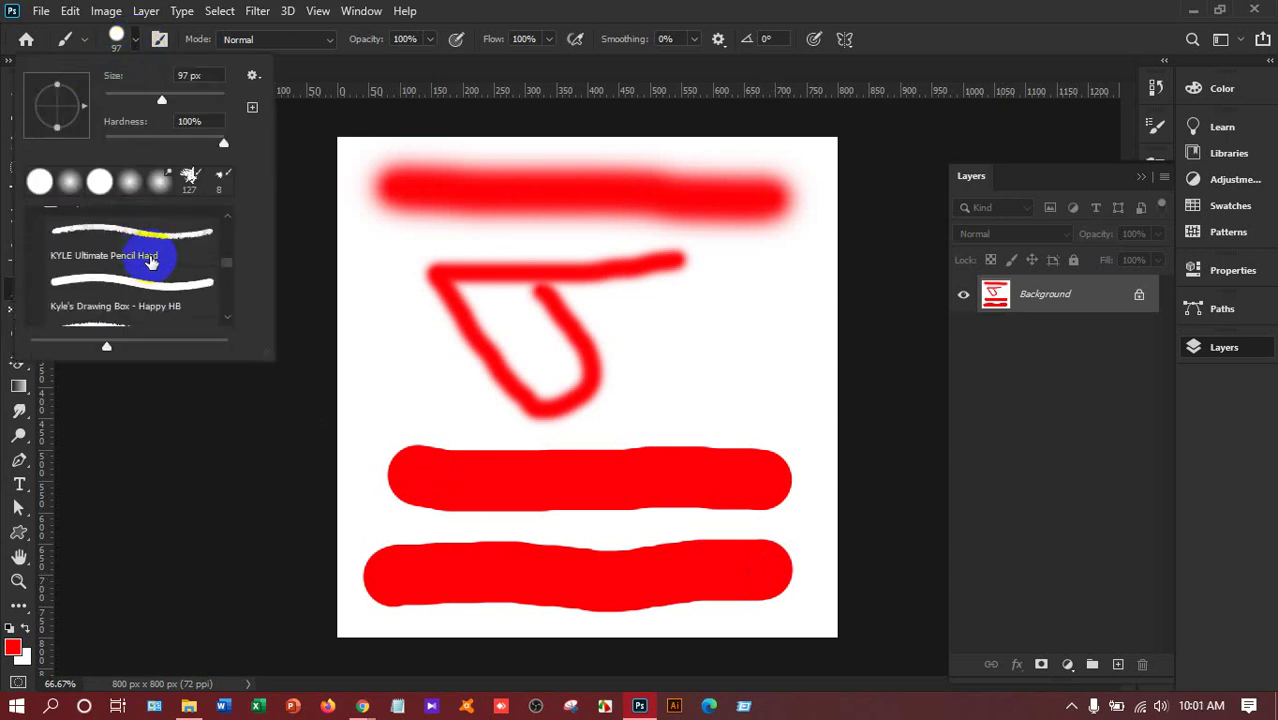
pyautogui.click(150, 258)
pyautogui.click(410, 380)
pyautogui.moveTo(407, 383)
pyautogui.mouseDown()
pyautogui.moveTo(521, 400)
pyautogui.moveTo(749, 352)
pyautogui.mouseUp()
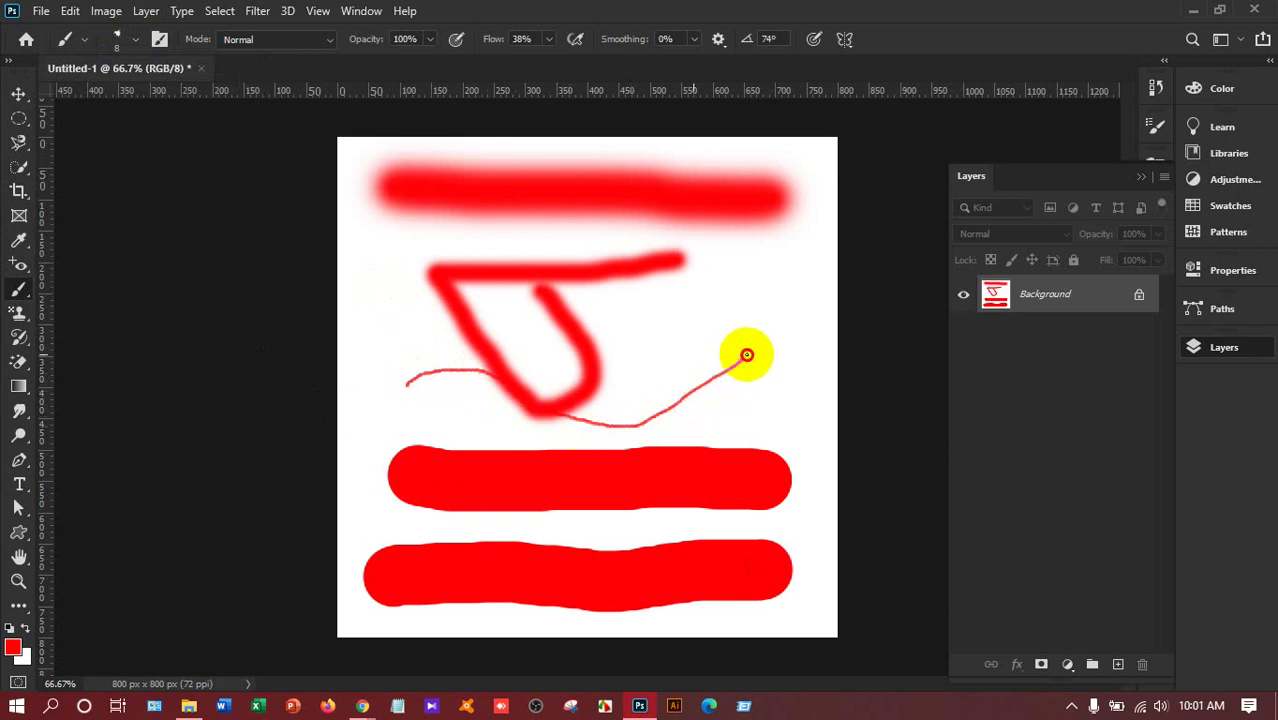
# Paint a rough red arc across the upper middle with KYLE Bonus Chunky Charcoal.
pyautogui.click(135, 40)
pyautogui.scroll(-3, 134, 293)
pyautogui.scroll(-2, 137, 298)
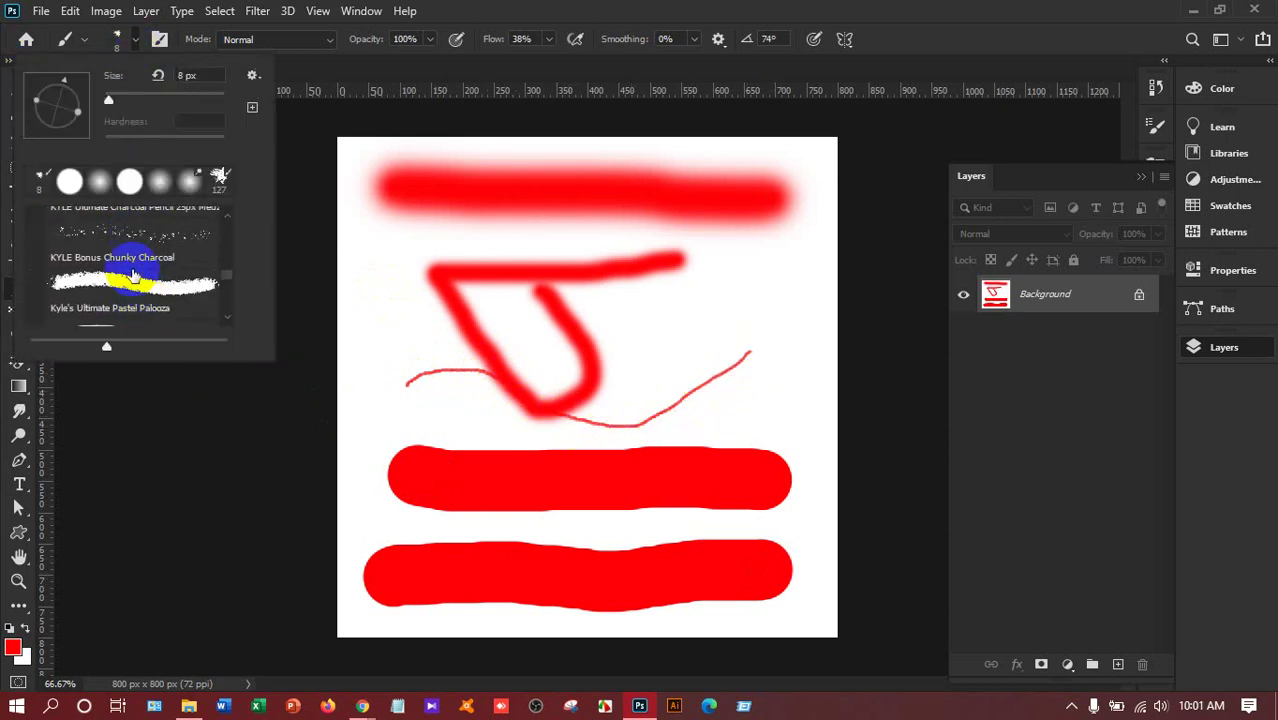
pyautogui.click(137, 243)
pyautogui.moveTo(422, 238)
pyautogui.mouseDown()
pyautogui.moveTo(562, 345)
pyautogui.moveTo(716, 316)
pyautogui.moveTo(772, 266)
pyautogui.mouseUp()
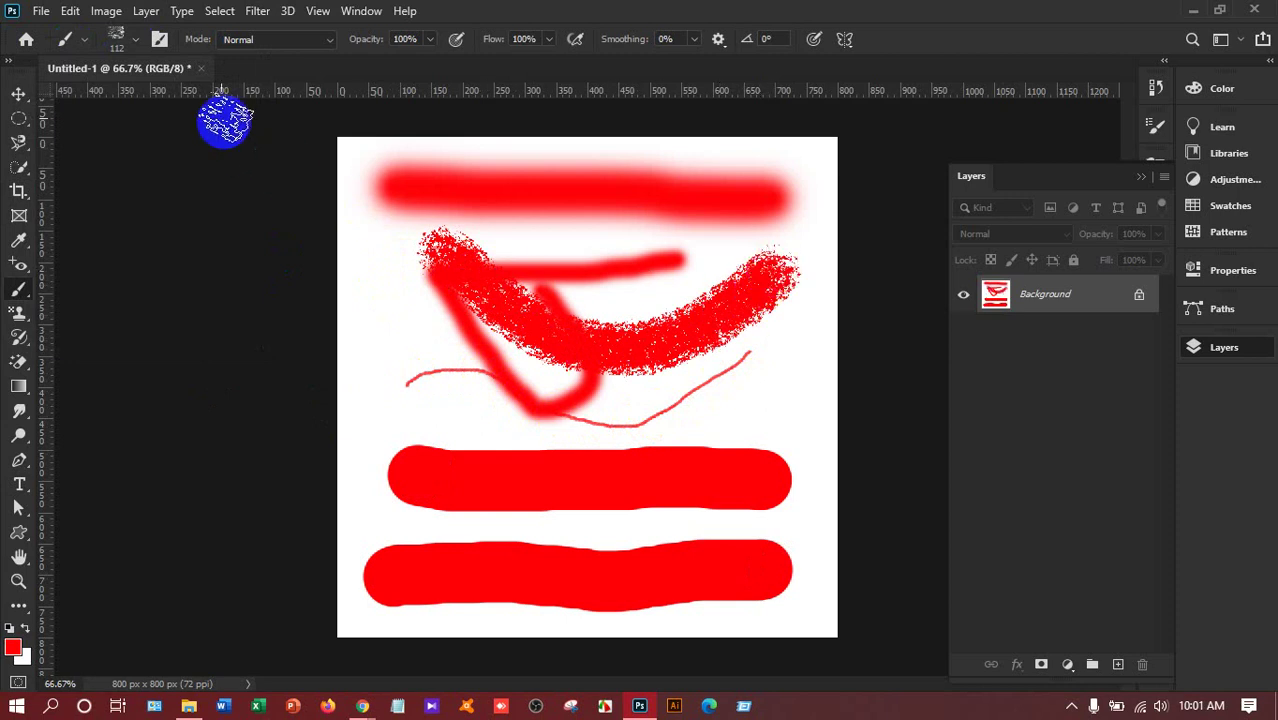
# Smear the red paint across the middle-left area with the Wet Blender 50 brush.
pyautogui.click(137, 40)
pyautogui.scroll(-2, 200, 270)
pyautogui.scroll(-1, 165, 255)
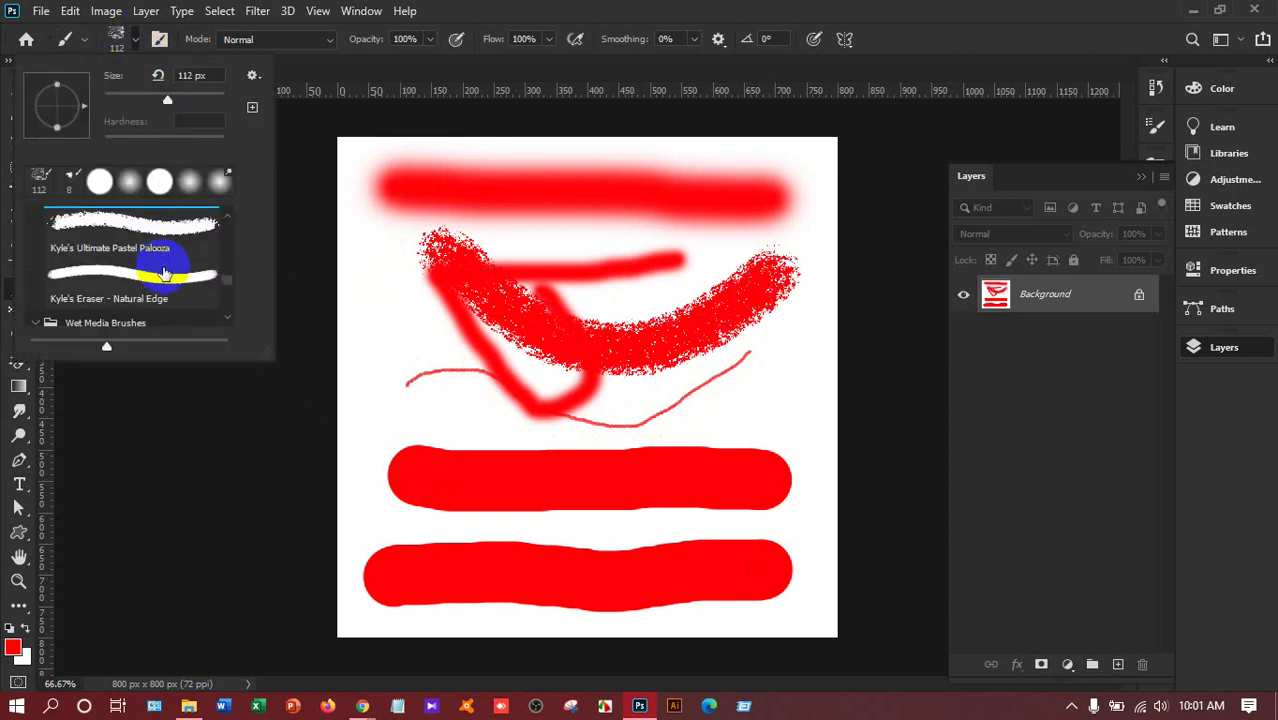
pyautogui.scroll(-2, 165, 277)
pyautogui.scroll(-1, 163, 285)
pyautogui.scroll(-2, 163, 300)
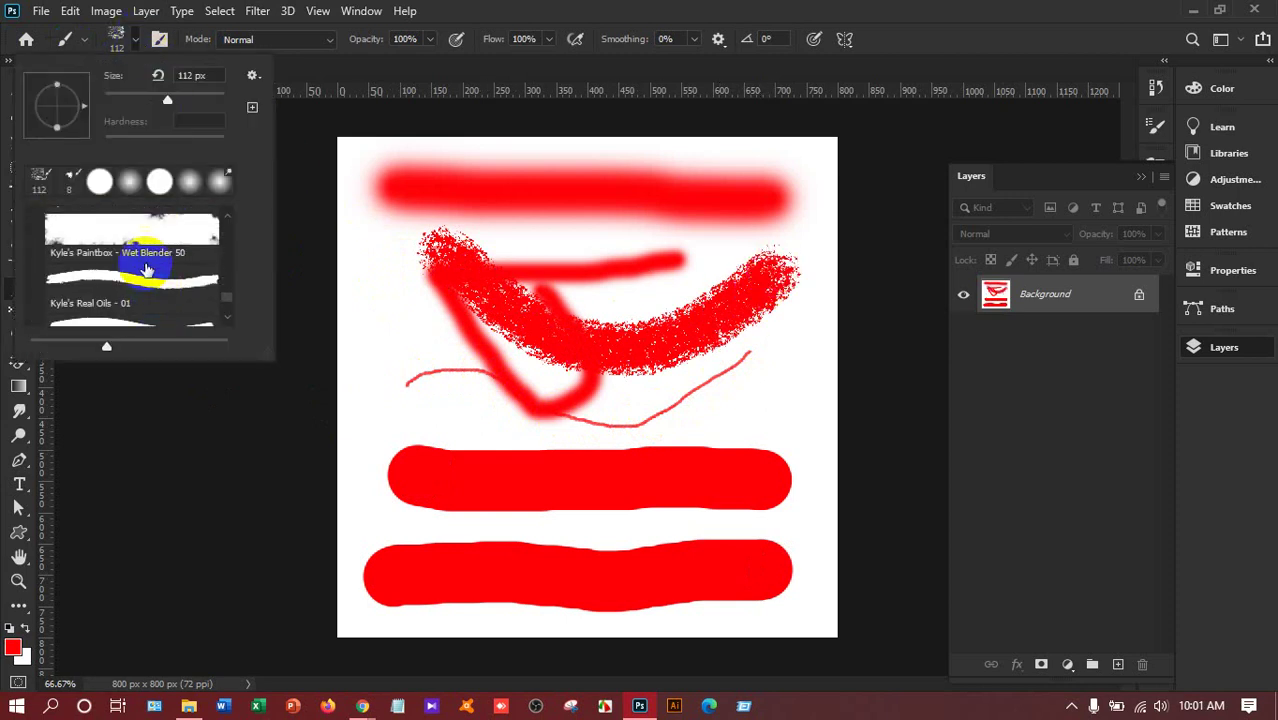
pyautogui.moveTo(412, 427)
pyautogui.mouseDown()
pyautogui.moveTo(722, 418)
pyautogui.moveTo(759, 277)
pyautogui.moveTo(528, 223)
pyautogui.moveTo(453, 382)
pyautogui.mouseUp()
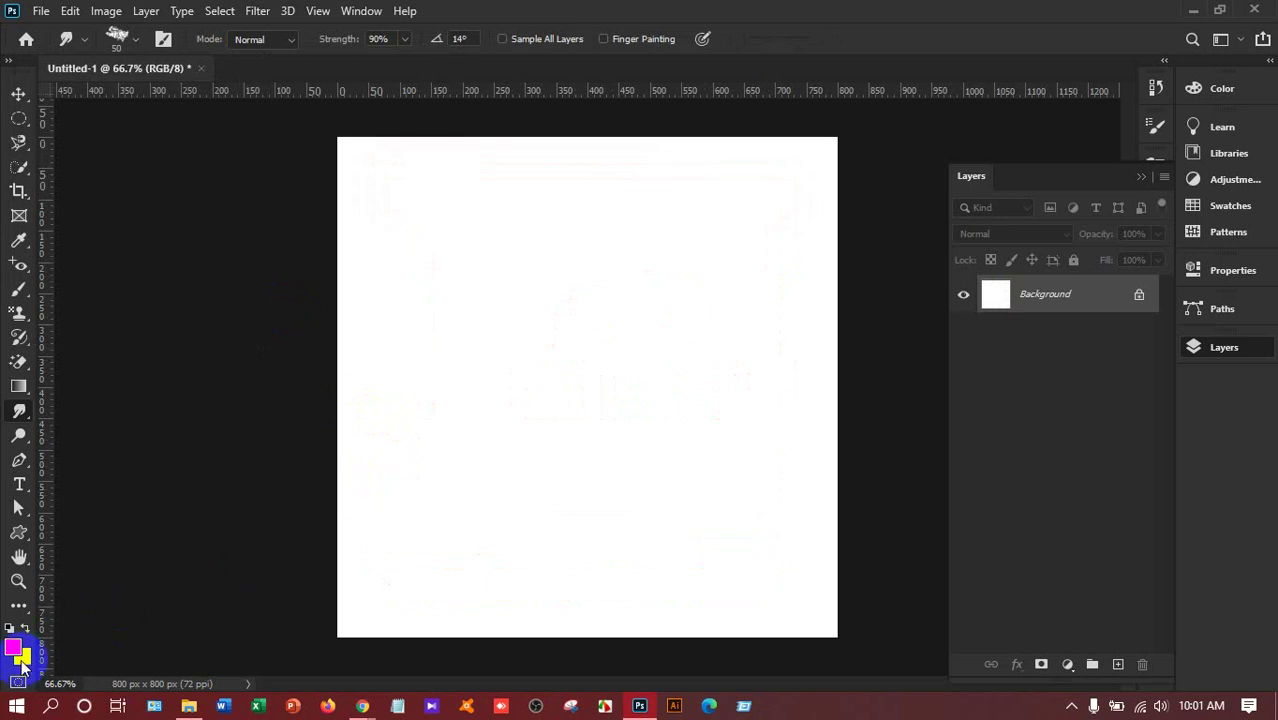
# Load Kyle's Impressionist Blender 1 at 127 px from the smudge brush presets.
pyautogui.click(134, 39)
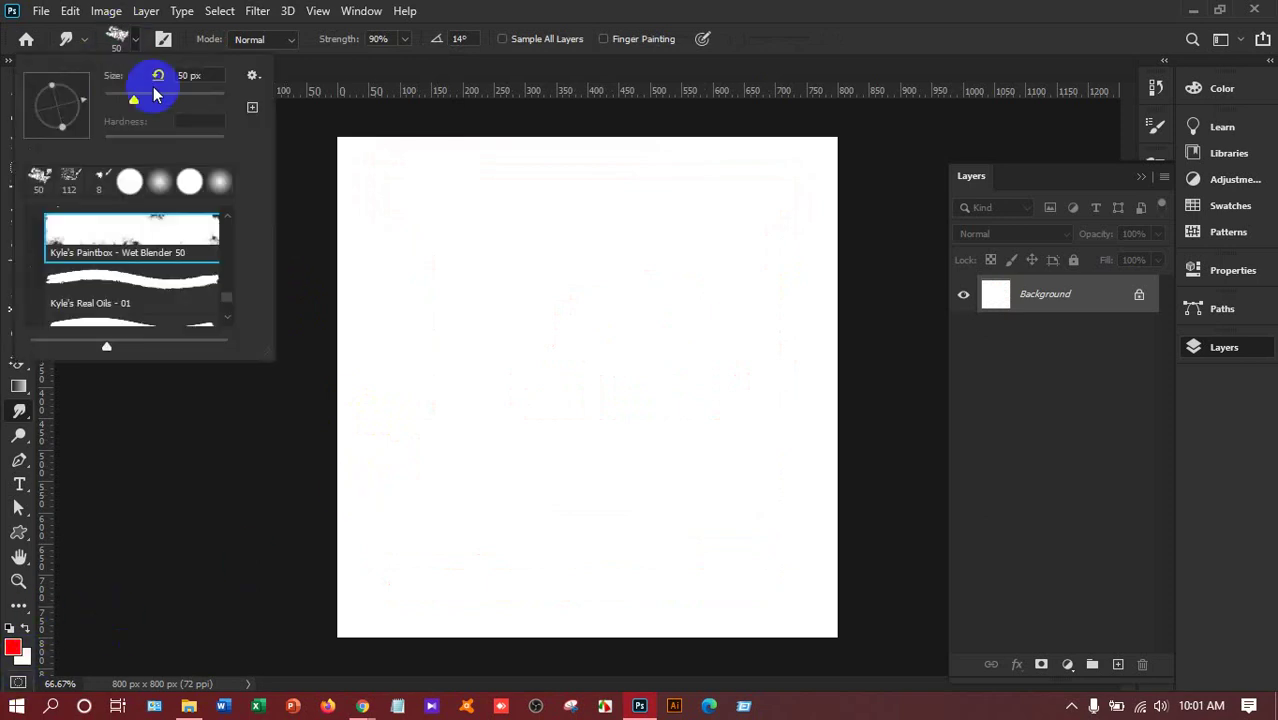
pyautogui.scroll(-2, 178, 275)
pyautogui.click(166, 287)
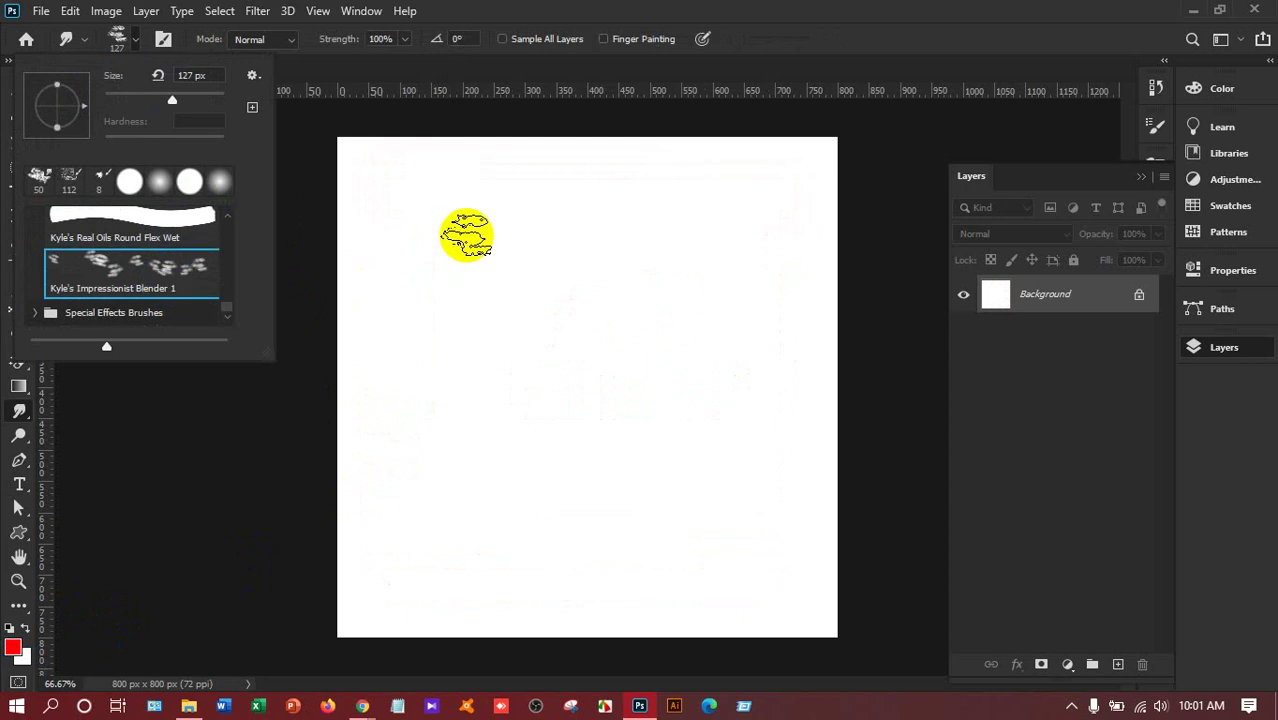
pyautogui.click(469, 238)
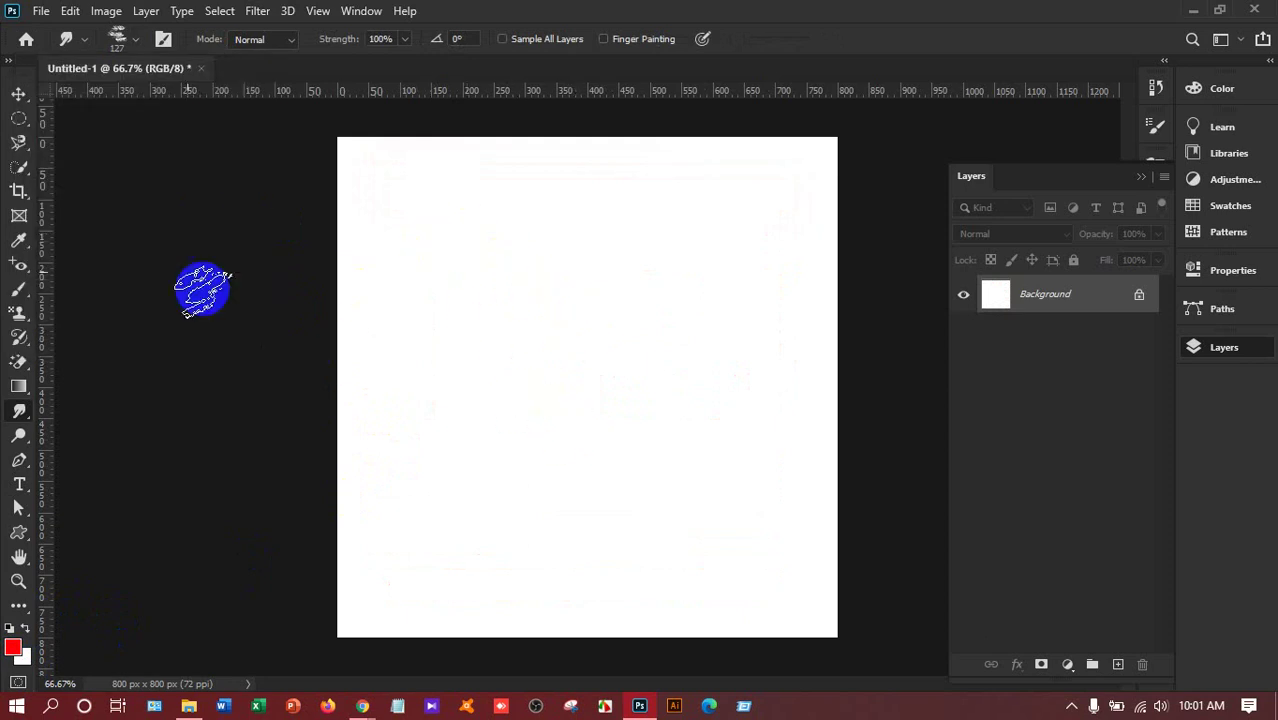
# Spatter red paint across the canvas with the Special Effects Spatter Bot Tilt brush.
pyautogui.click(126, 40)
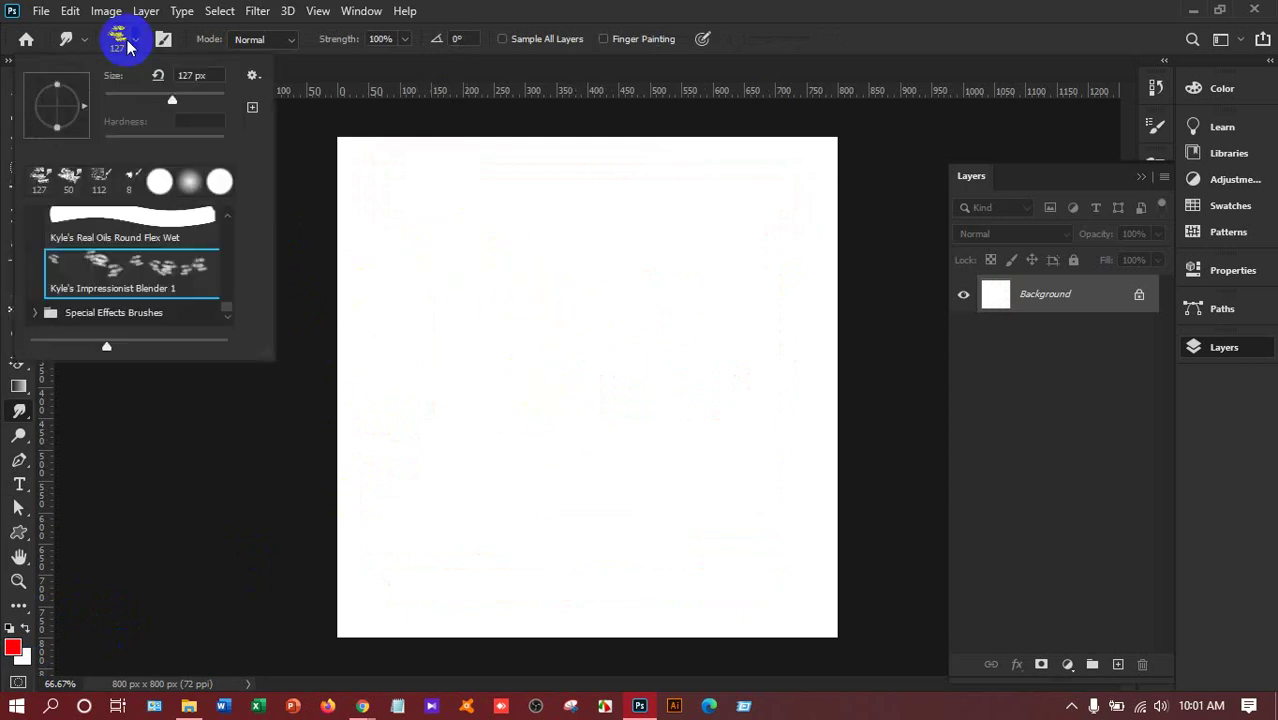
pyautogui.click(55, 313)
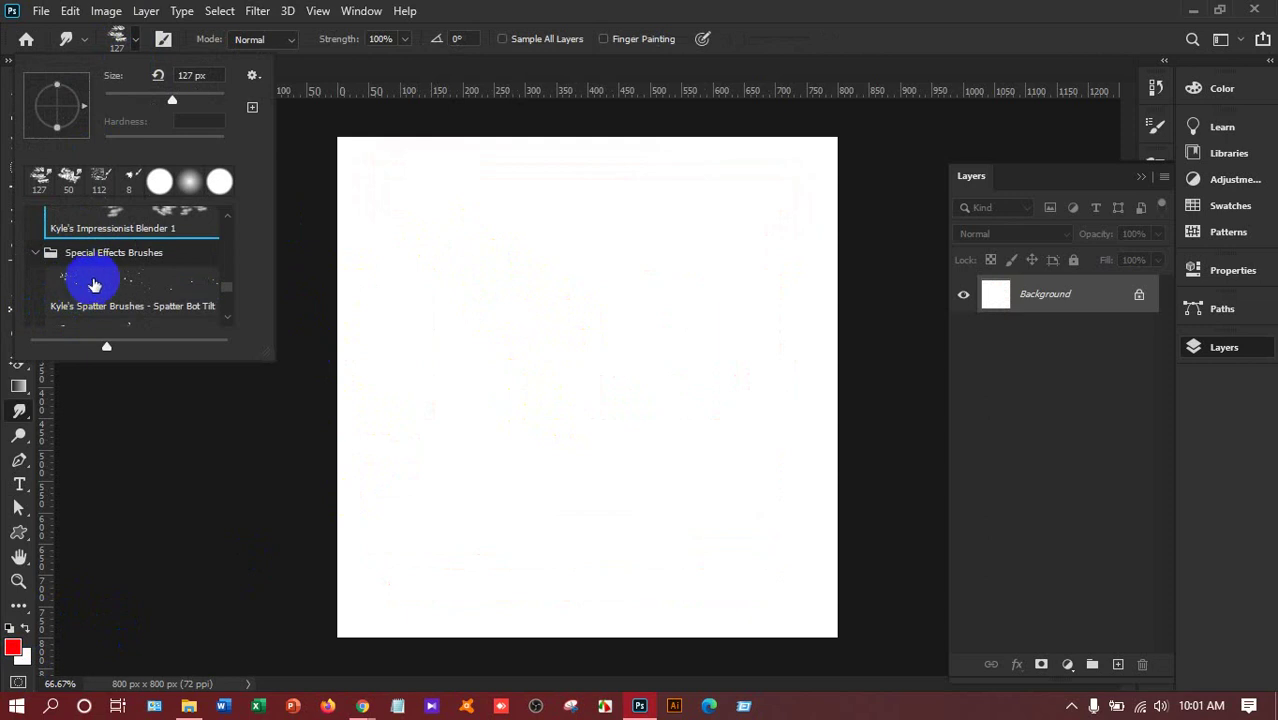
pyautogui.click(105, 280)
pyautogui.moveTo(399, 228)
pyautogui.mouseDown()
pyautogui.moveTo(583, 376)
pyautogui.moveTo(625, 514)
pyautogui.moveTo(437, 540)
pyautogui.moveTo(431, 229)
pyautogui.moveTo(650, 200)
pyautogui.moveTo(742, 277)
pyautogui.moveTo(779, 517)
pyautogui.moveTo(773, 568)
pyautogui.moveTo(750, 577)
pyautogui.moveTo(459, 586)
pyautogui.moveTo(362, 457)
pyautogui.moveTo(352, 173)
pyautogui.moveTo(736, 163)
pyautogui.mouseUp()
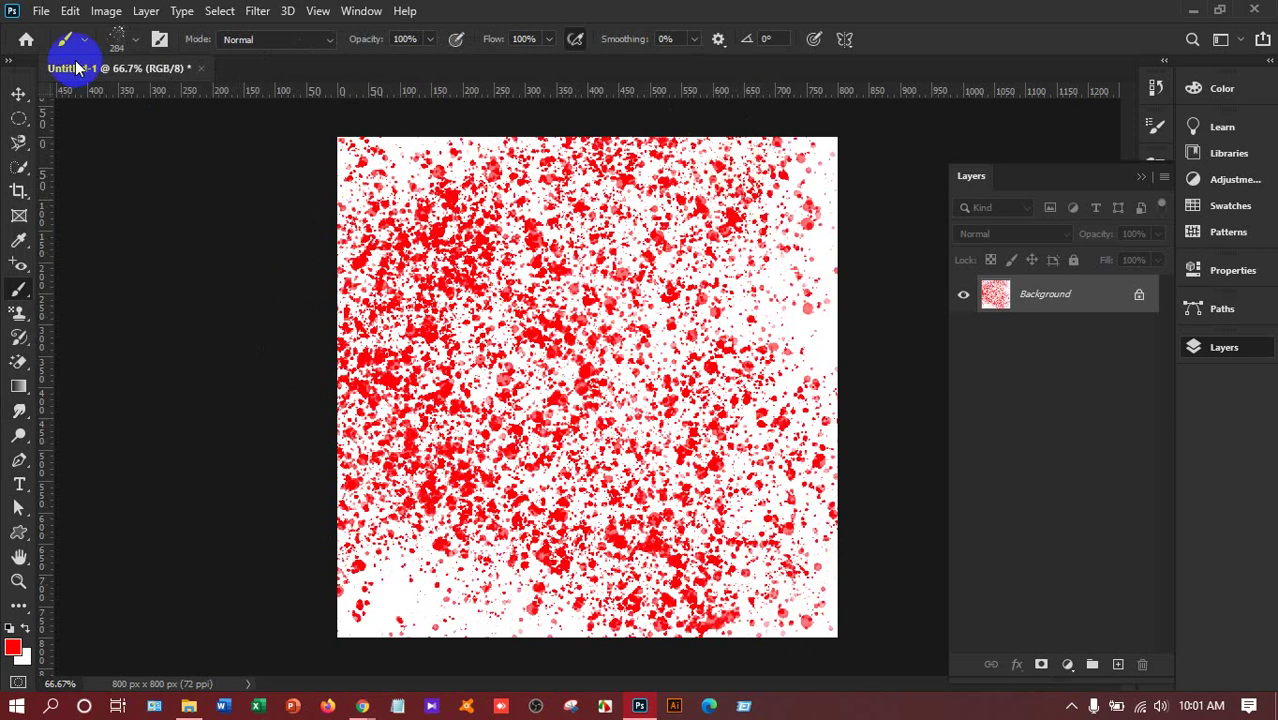
# Load the 80 px Pressure Control spatter brush preset.
pyautogui.click(126, 42)
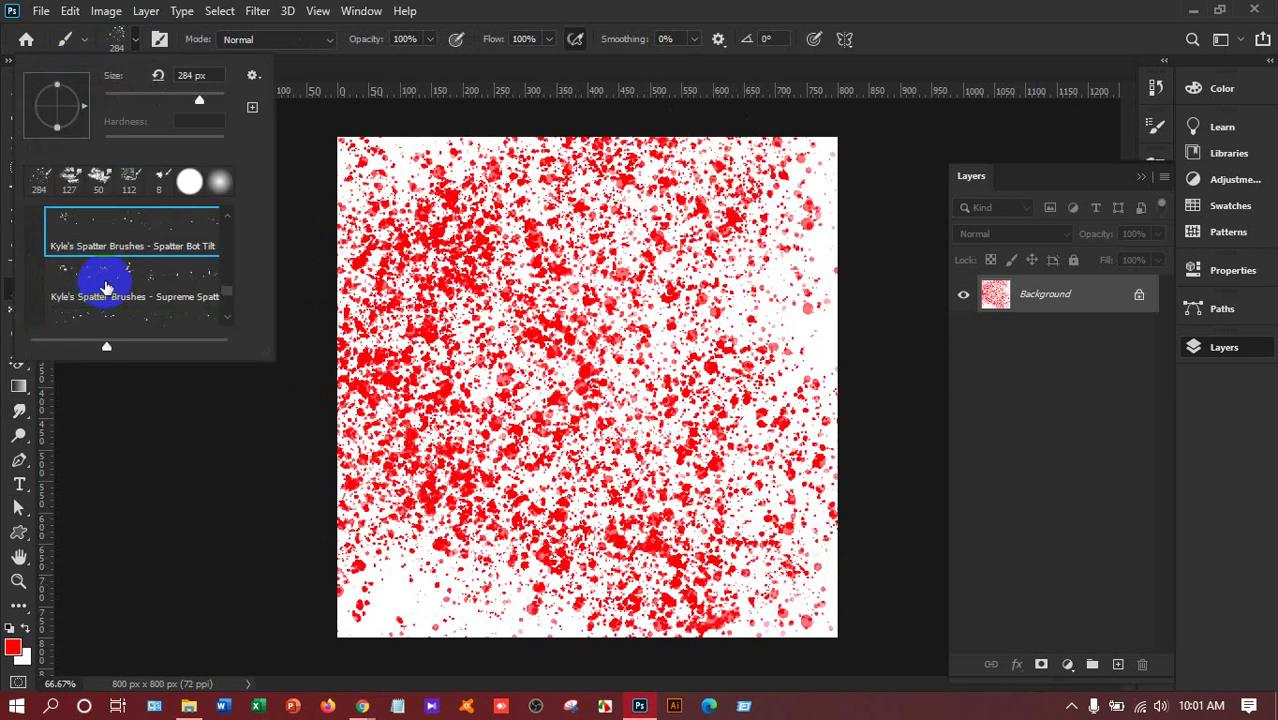
pyautogui.scroll(-2, 106, 288)
pyautogui.click(118, 278)
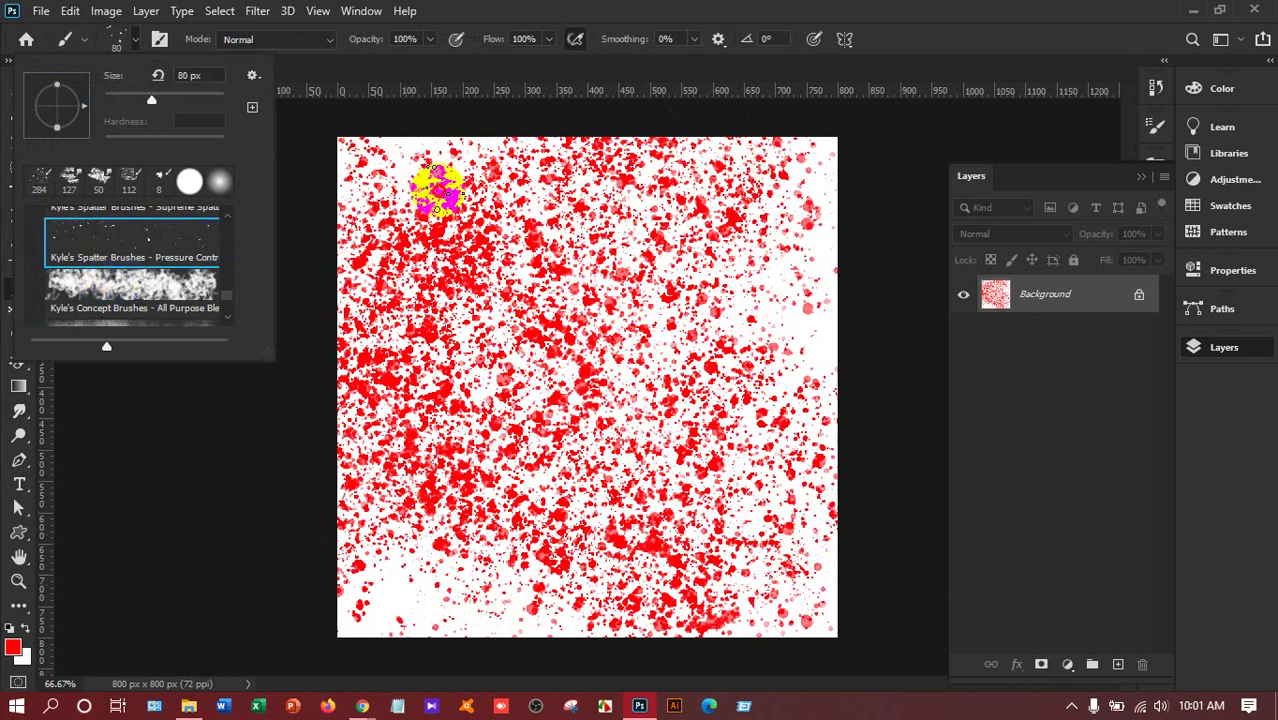
pyautogui.click(440, 195)
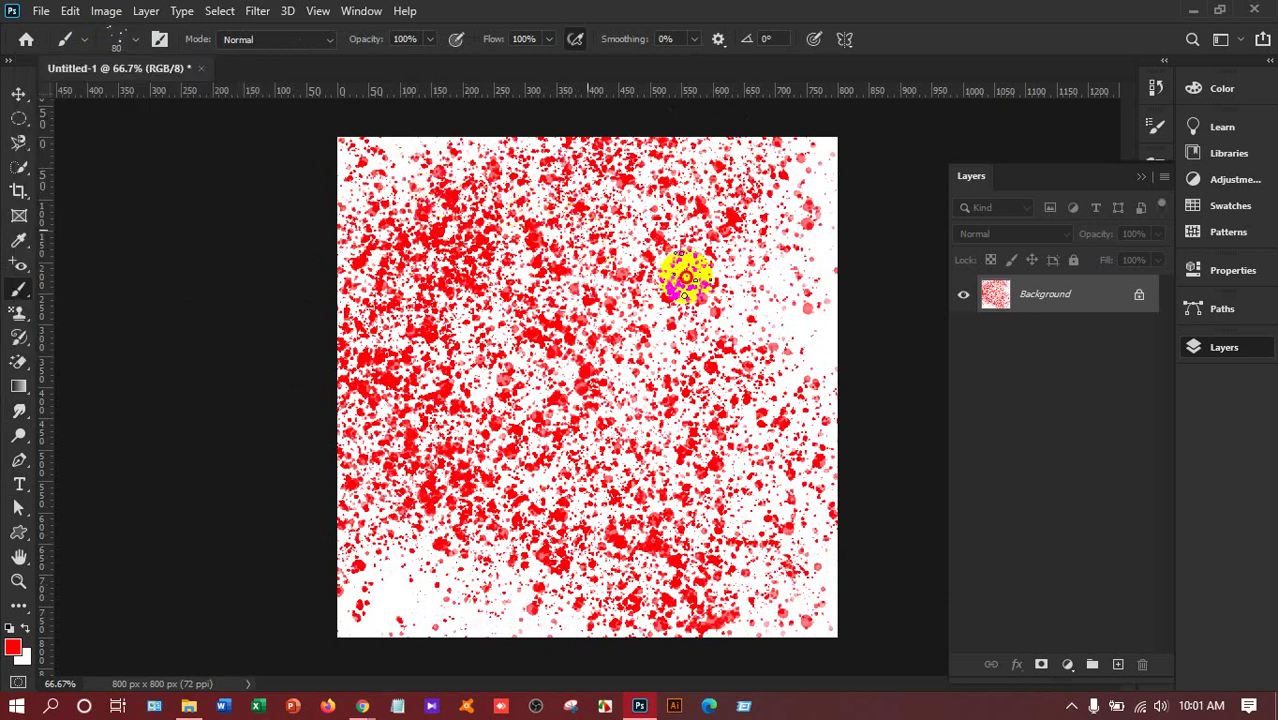
# Select Screentones 35, try a test stroke, then undo it to clear the canvas.
pyautogui.click(130, 40)
pyautogui.scroll(-2, 88, 289)
pyautogui.scroll(-2, 90, 287)
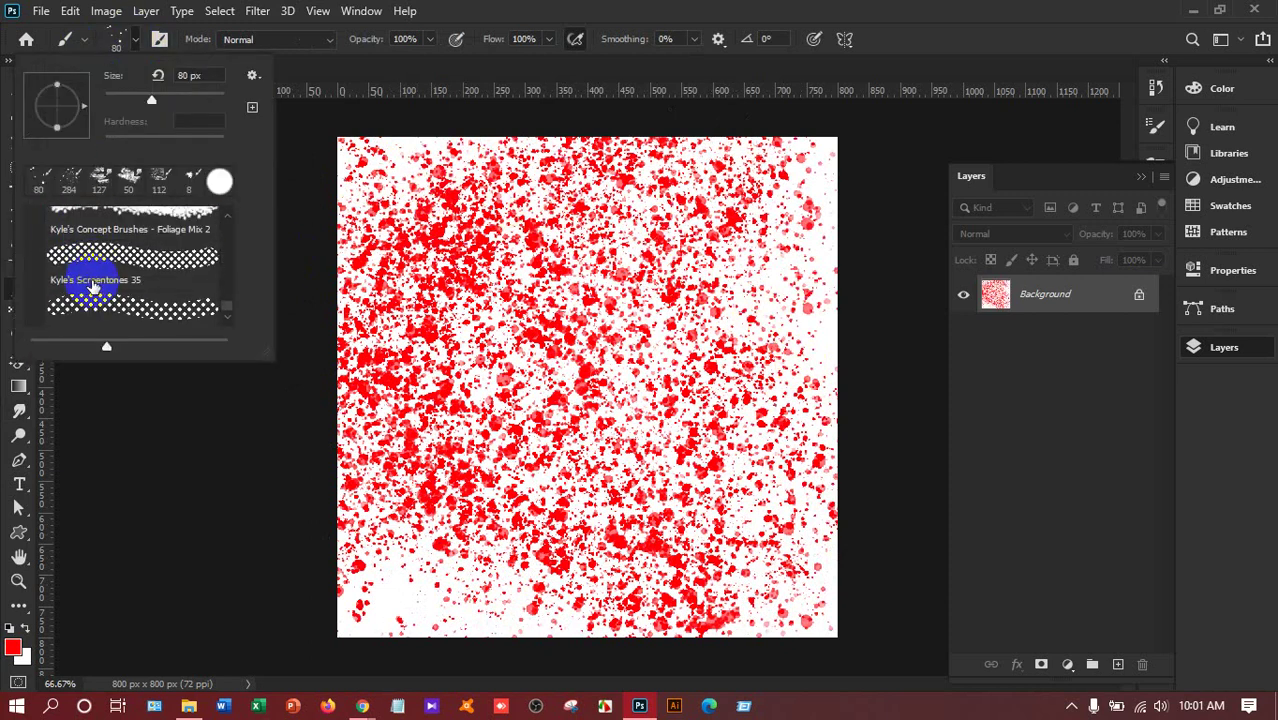
pyautogui.scroll(-2, 93, 285)
pyautogui.click(101, 269)
pyautogui.moveTo(450, 388); pyautogui.dragTo(562, 400)
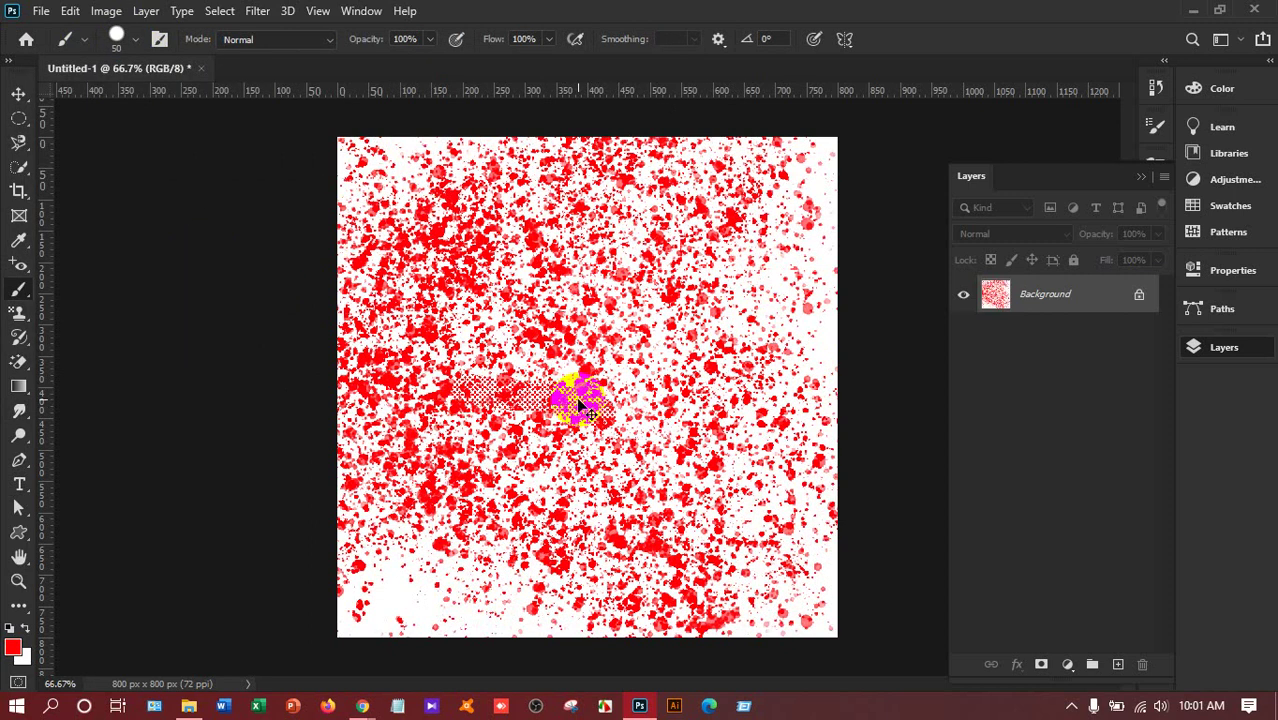
pyautogui.hotkey('ctrl', 'z')
pyautogui.hotkey('ctrl', 'z')
# Paint a wavy red screentone stroke and top band, then a crossing Screentones 38 diagonal.
pyautogui.moveTo(391, 408)
pyautogui.mouseDown()
pyautogui.moveTo(479, 374)
pyautogui.moveTo(693, 421)
pyautogui.moveTo(791, 260)
pyautogui.mouseUp()
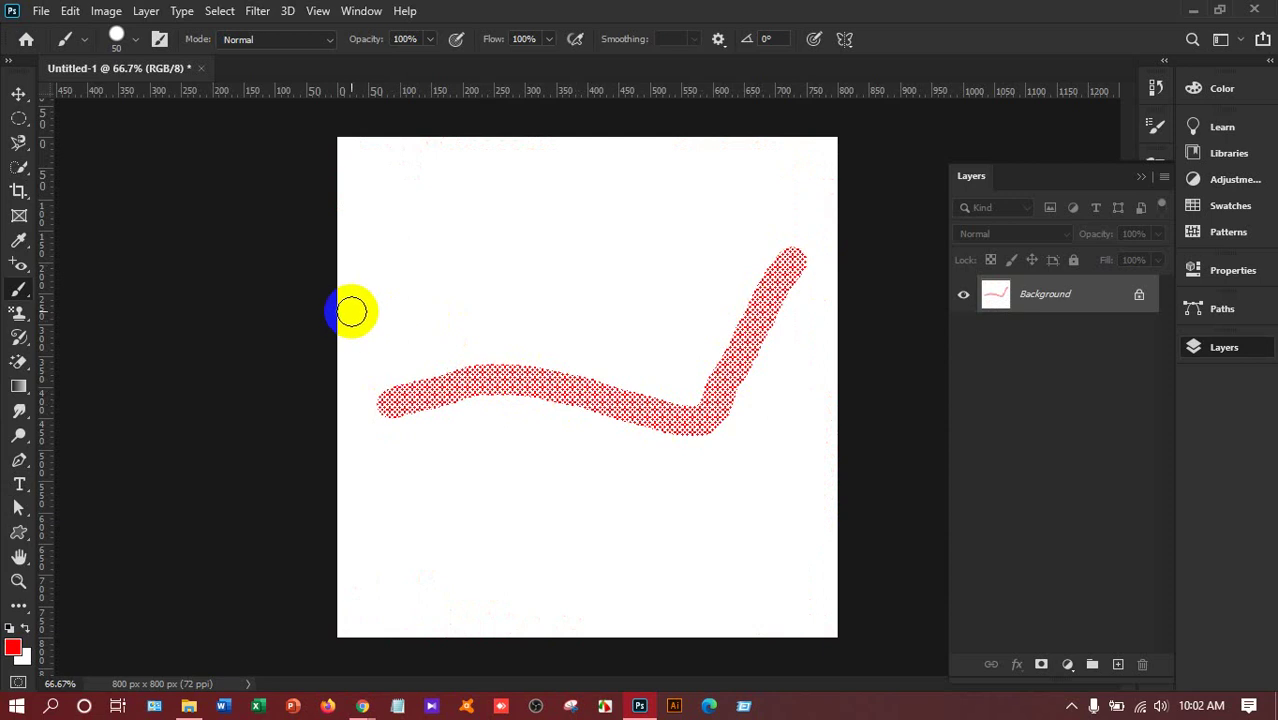
pyautogui.moveTo(340, 213)
pyautogui.mouseDown()
pyautogui.moveTo(630, 200)
pyautogui.moveTo(362, 191)
pyautogui.moveTo(582, 180)
pyautogui.moveTo(345, 178)
pyautogui.moveTo(638, 172)
pyautogui.mouseUp()
pyautogui.click(120, 40)
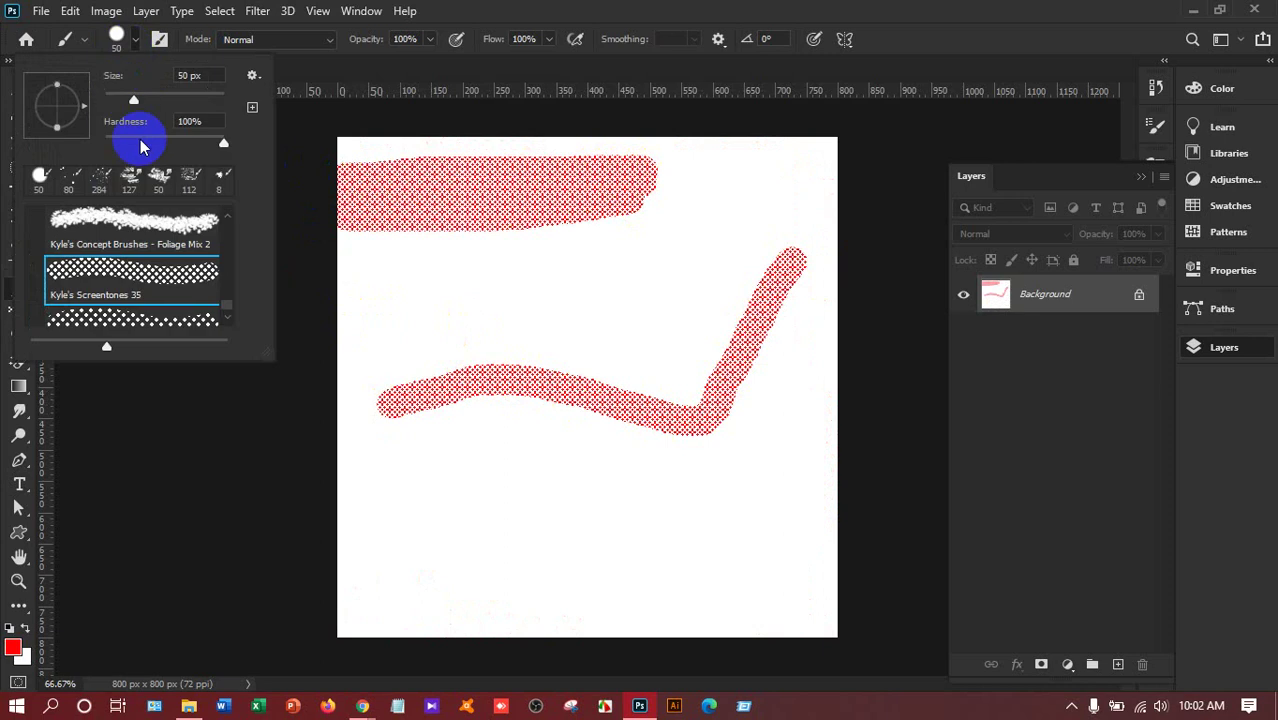
pyautogui.scroll(-1, 127, 253)
pyautogui.click(127, 300)
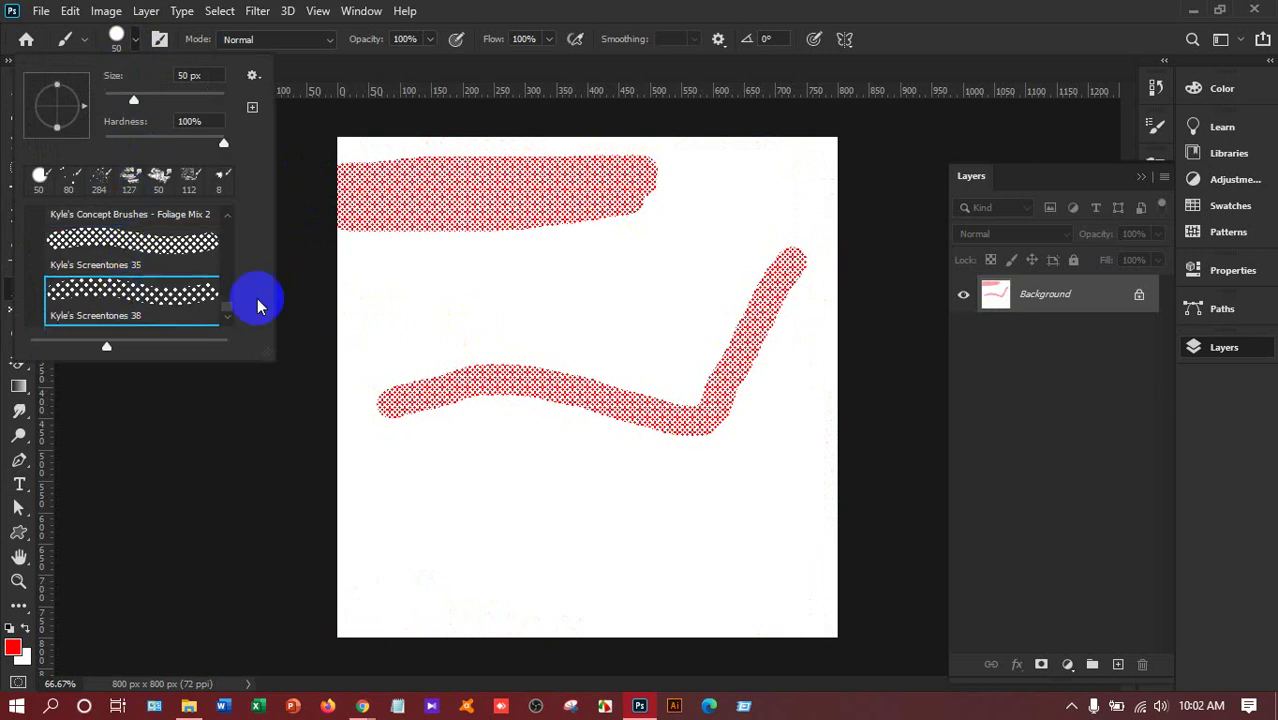
pyautogui.moveTo(556, 282)
pyautogui.mouseDown()
pyautogui.moveTo(432, 509)
pyautogui.moveTo(398, 545)
pyautogui.mouseUp()
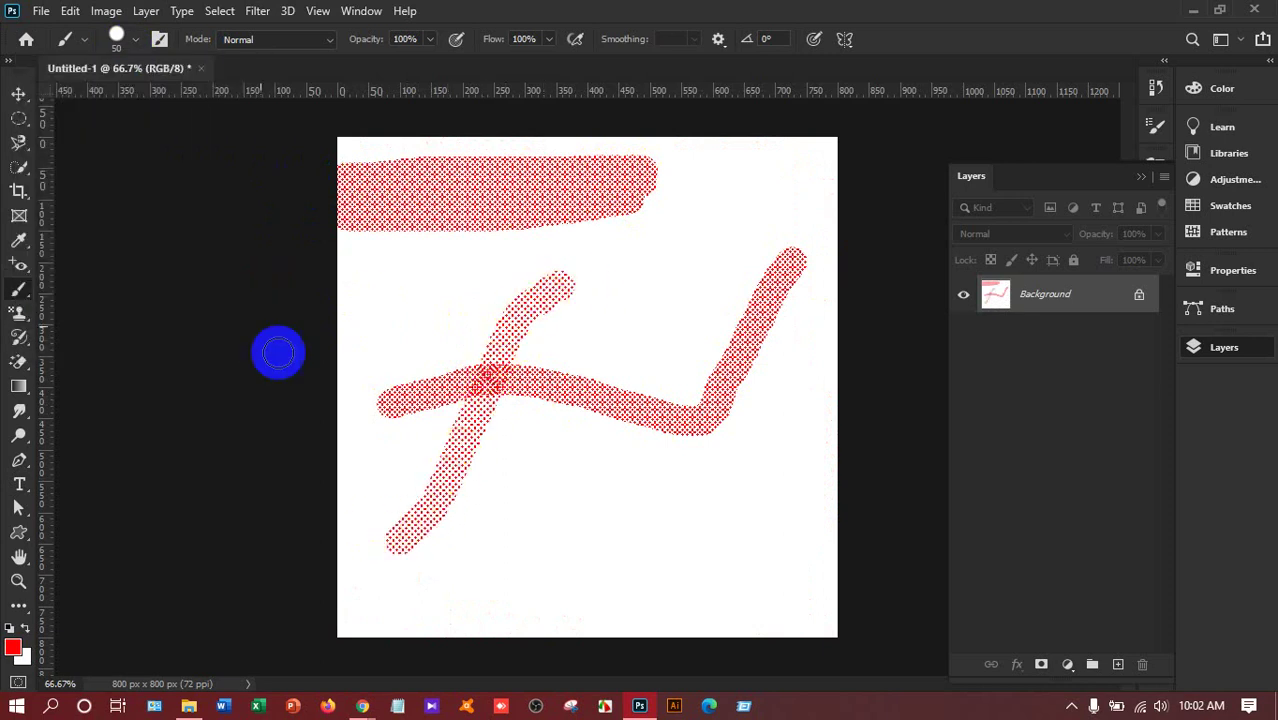
pyautogui.click(118, 38)
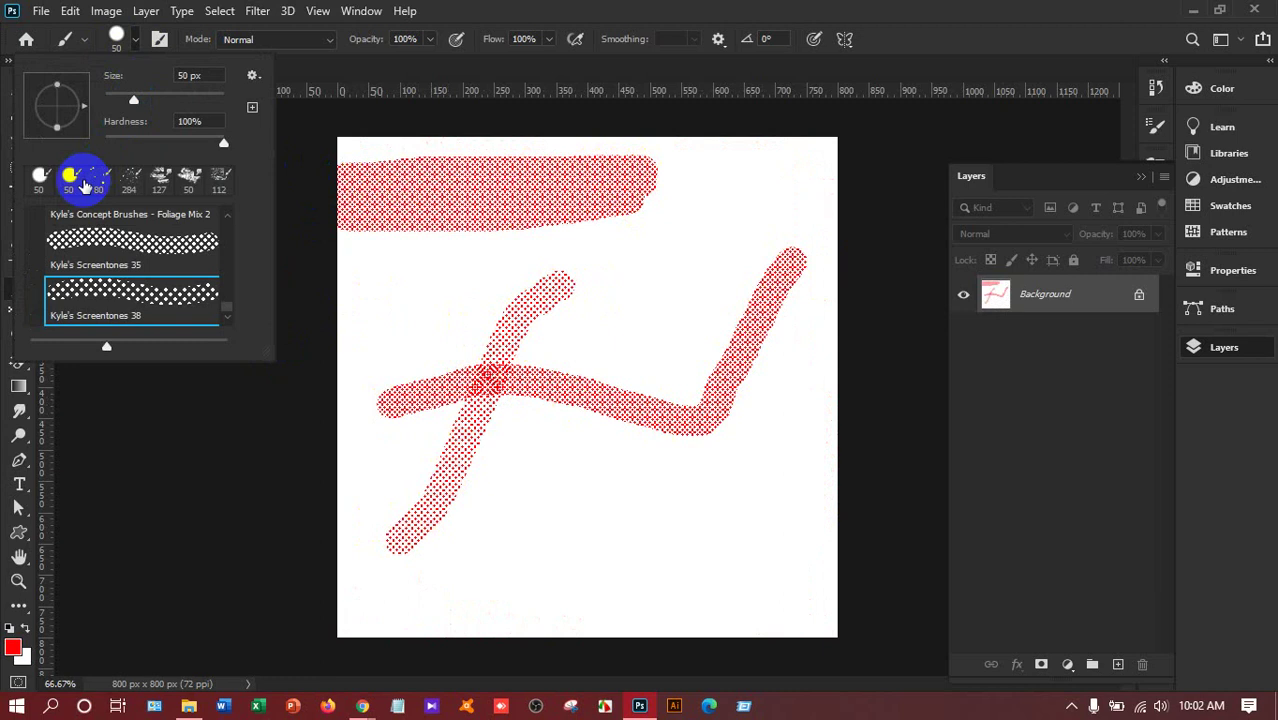
# Dab a red splash below the wavy stroke with the 284 px Spatter Bot Tilt brush.
pyautogui.scroll(3, 143, 214)
pyautogui.scroll(3, 165, 205)
pyautogui.scroll(3, 162, 216)
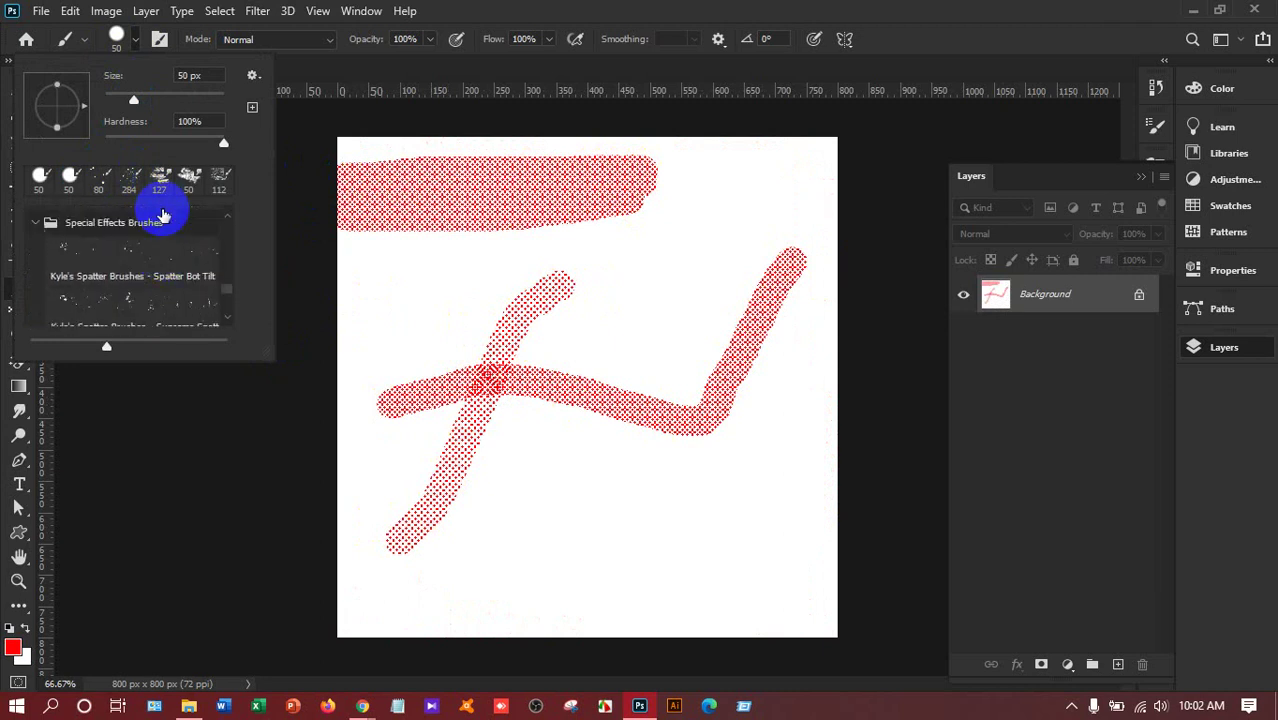
pyautogui.scroll(3, 163, 216)
pyautogui.scroll(3, 163, 217)
pyautogui.scroll(3, 163, 218)
pyautogui.scroll(3, 164, 219)
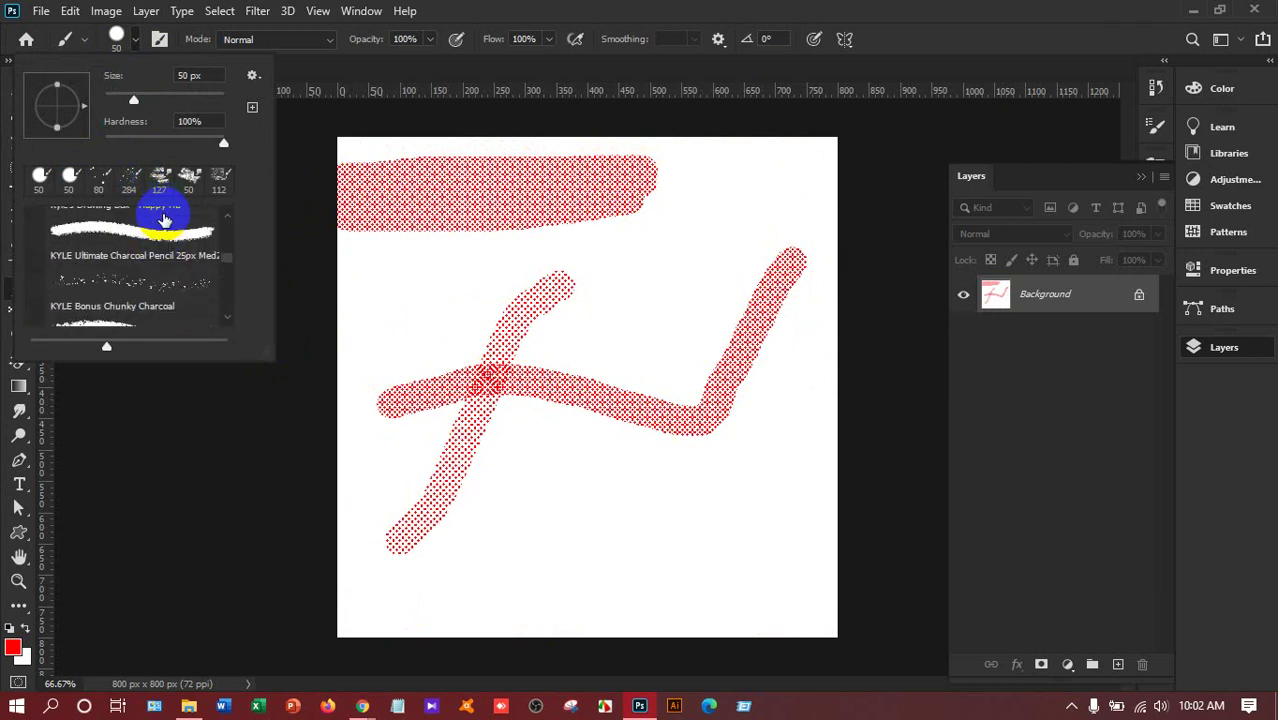
pyautogui.scroll(3, 164, 219)
pyautogui.scroll(3, 164, 219)
pyautogui.scroll(3, 164, 219)
pyautogui.scroll(2, 165, 220)
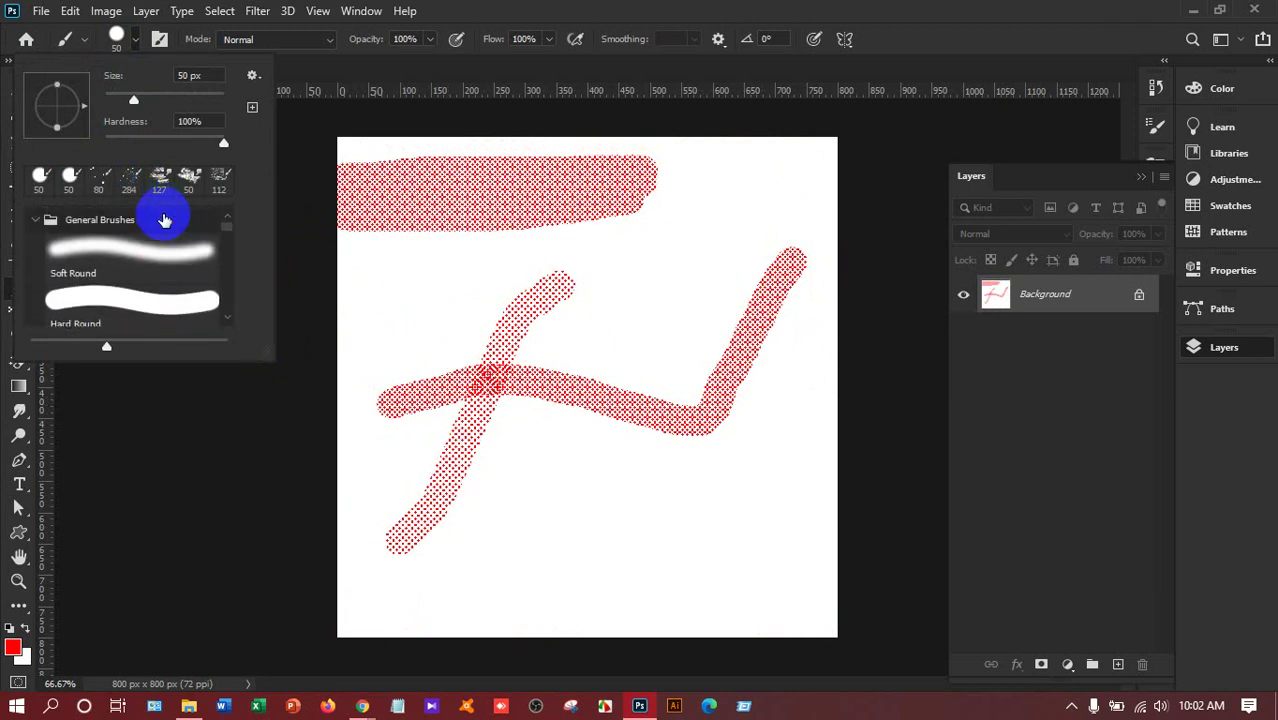
pyautogui.click(35, 222)
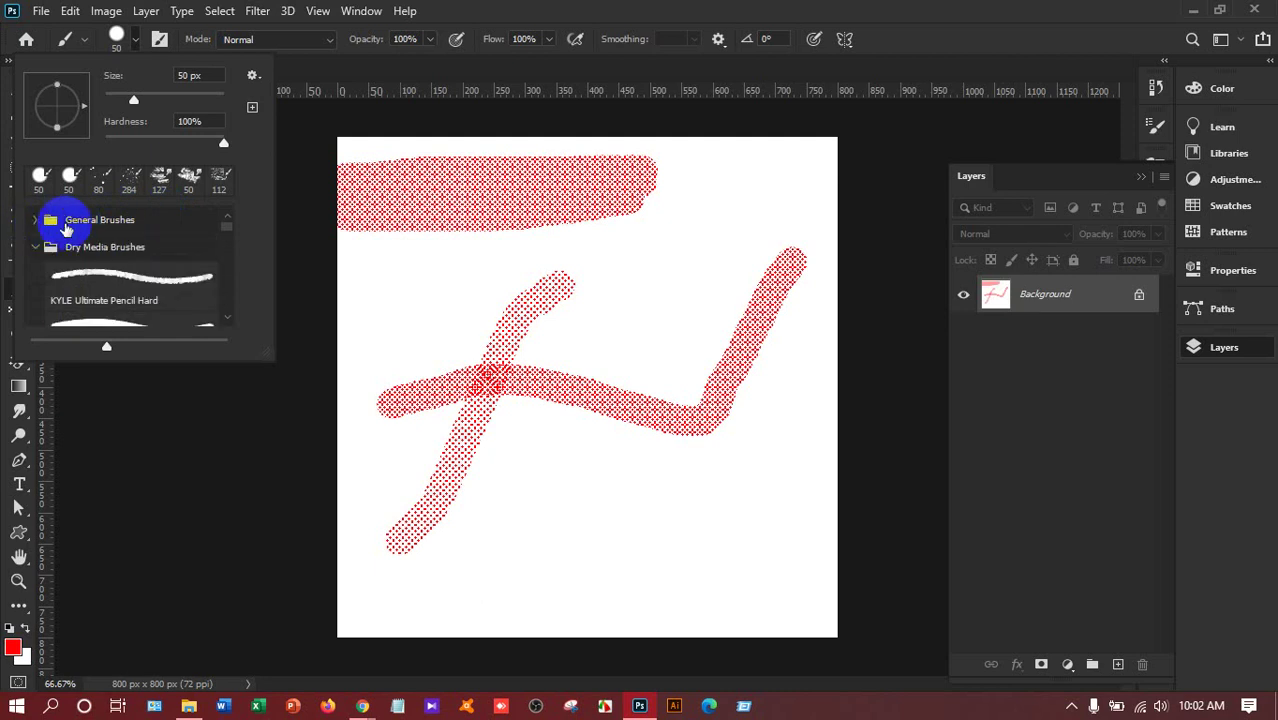
pyautogui.click(129, 178)
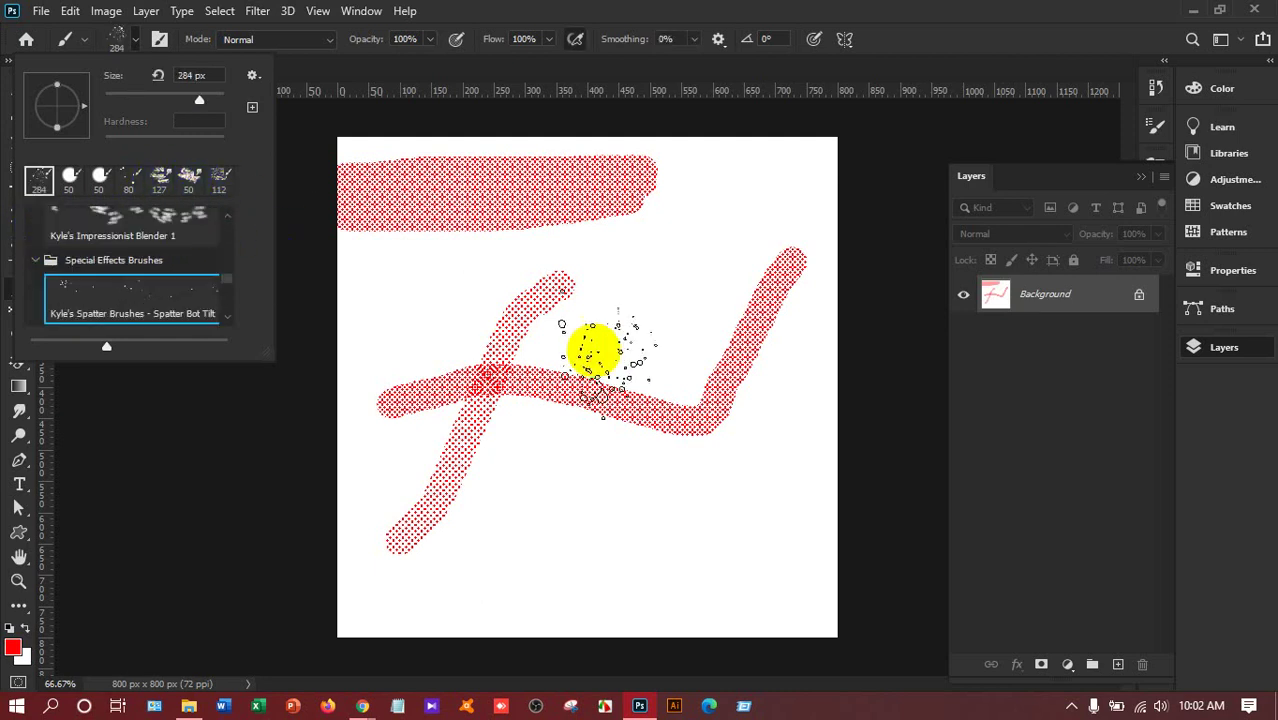
pyautogui.moveTo(585, 456)
pyautogui.mouseDown()
pyautogui.moveTo(650, 518)
pyautogui.moveTo(700, 480)
pyautogui.mouseUp()
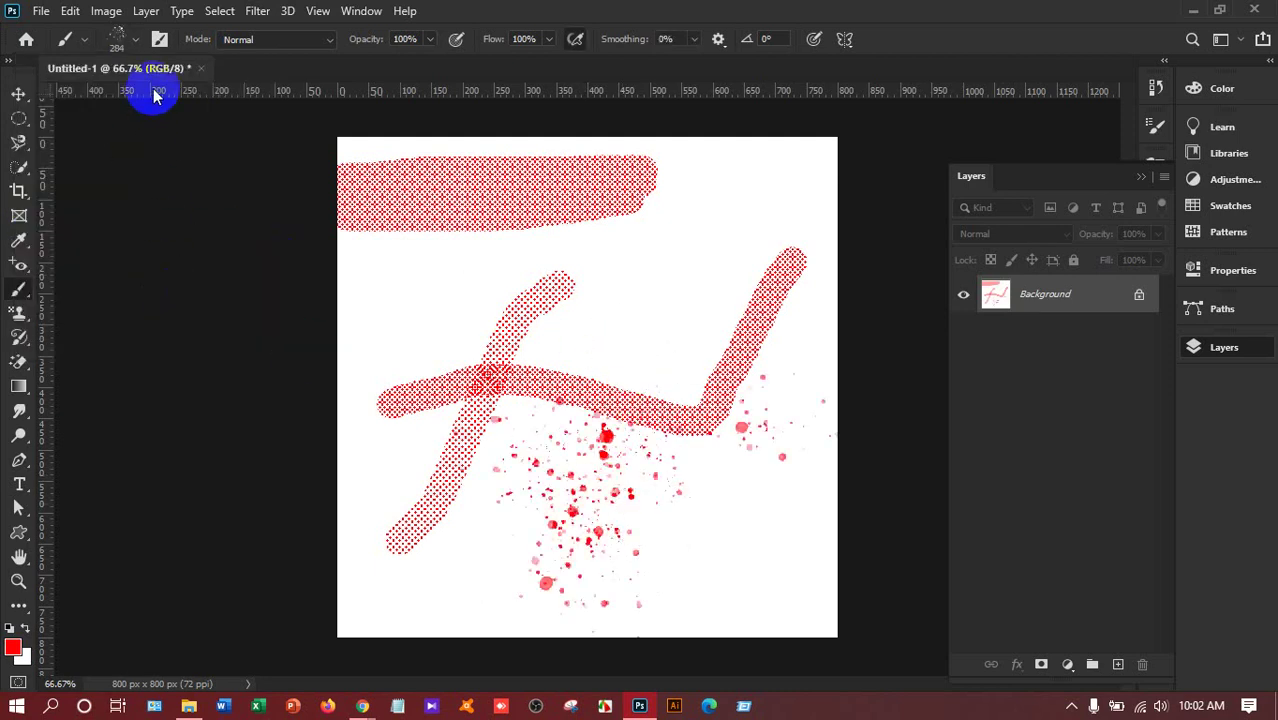
# Load the 284 px Hard Round brush from General Brushes.
pyautogui.click(135, 39)
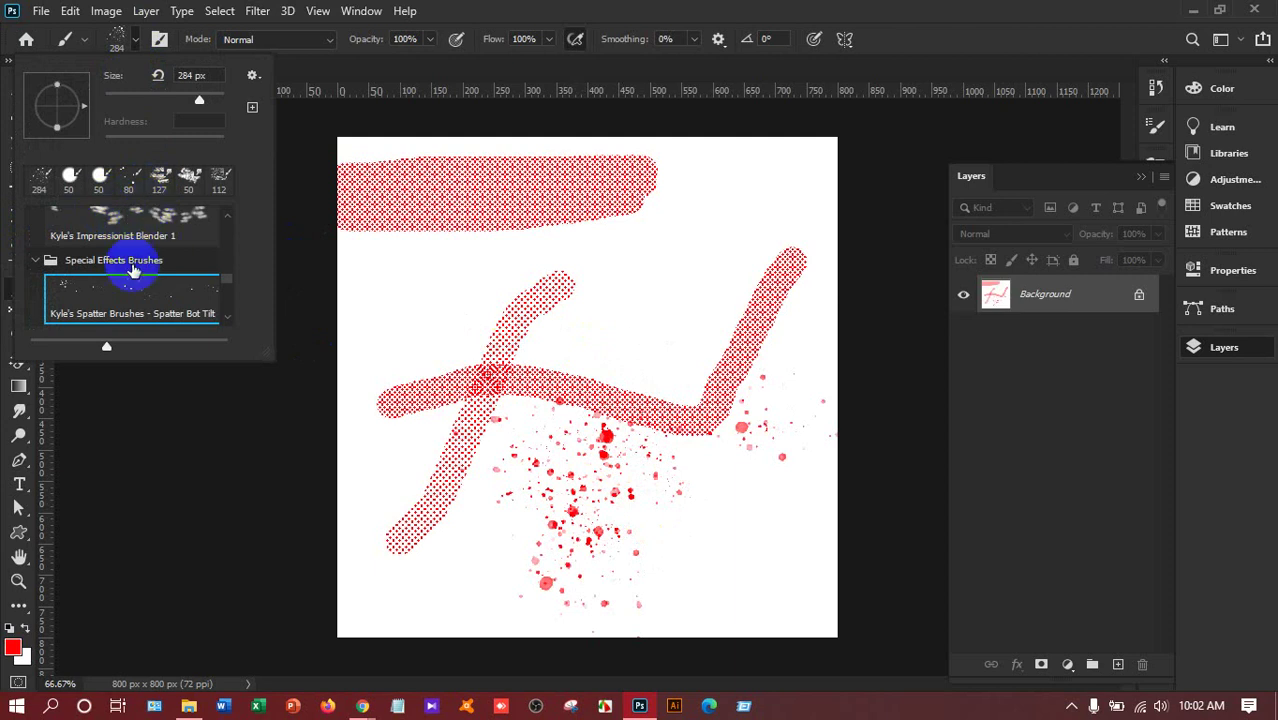
pyautogui.scroll(2, 133, 270)
pyautogui.scroll(2, 170, 255)
pyautogui.scroll(2, 175, 270)
pyautogui.scroll(2, 155, 270)
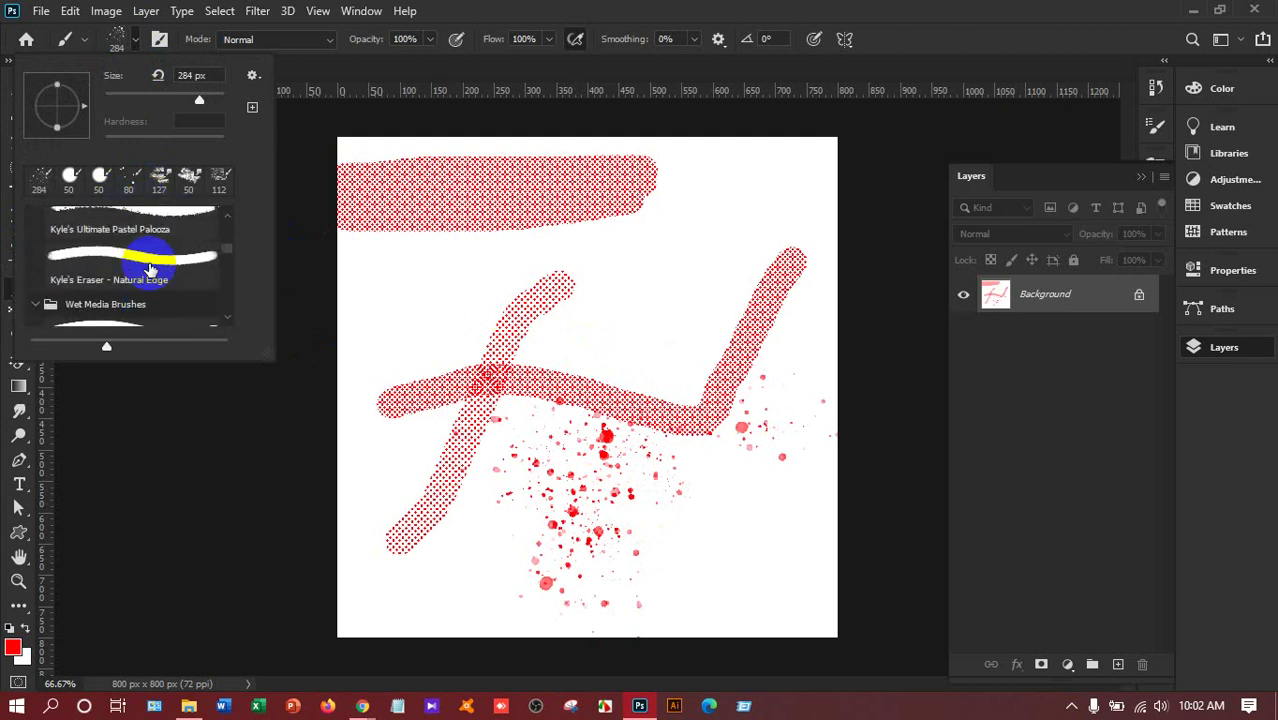
pyautogui.scroll(2, 150, 265)
pyautogui.scroll(2, 148, 247)
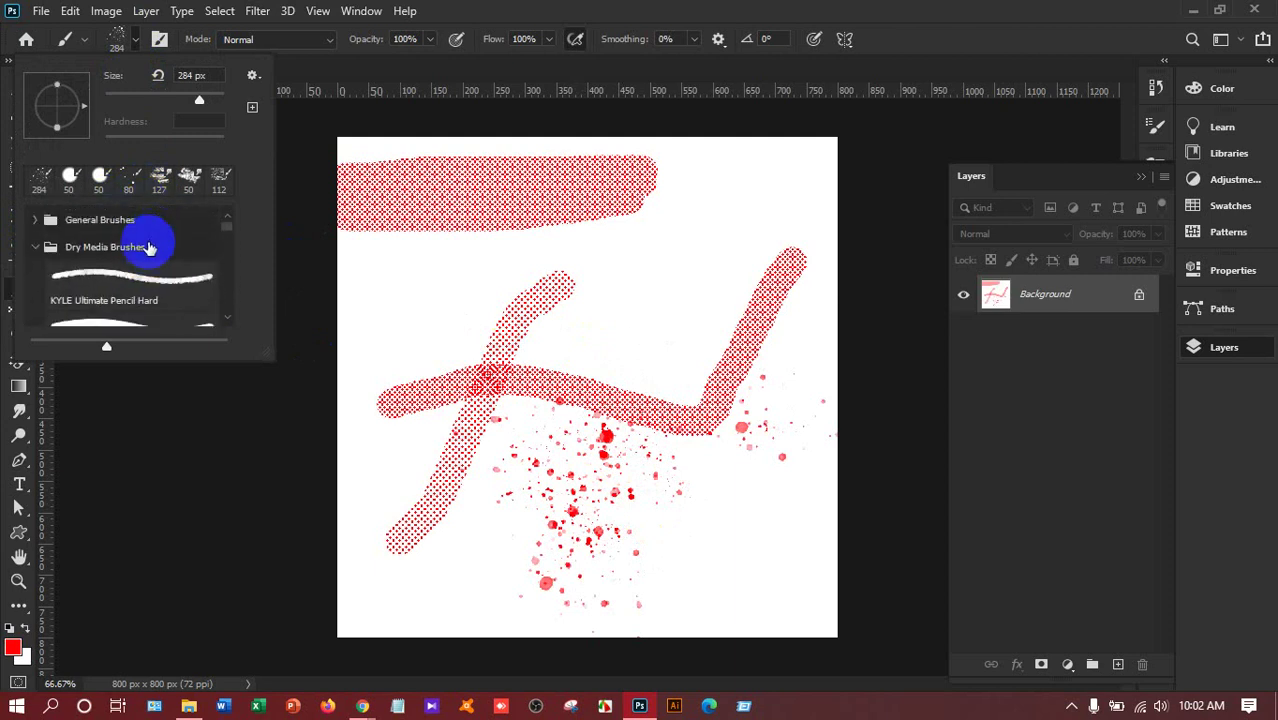
pyautogui.click(33, 224)
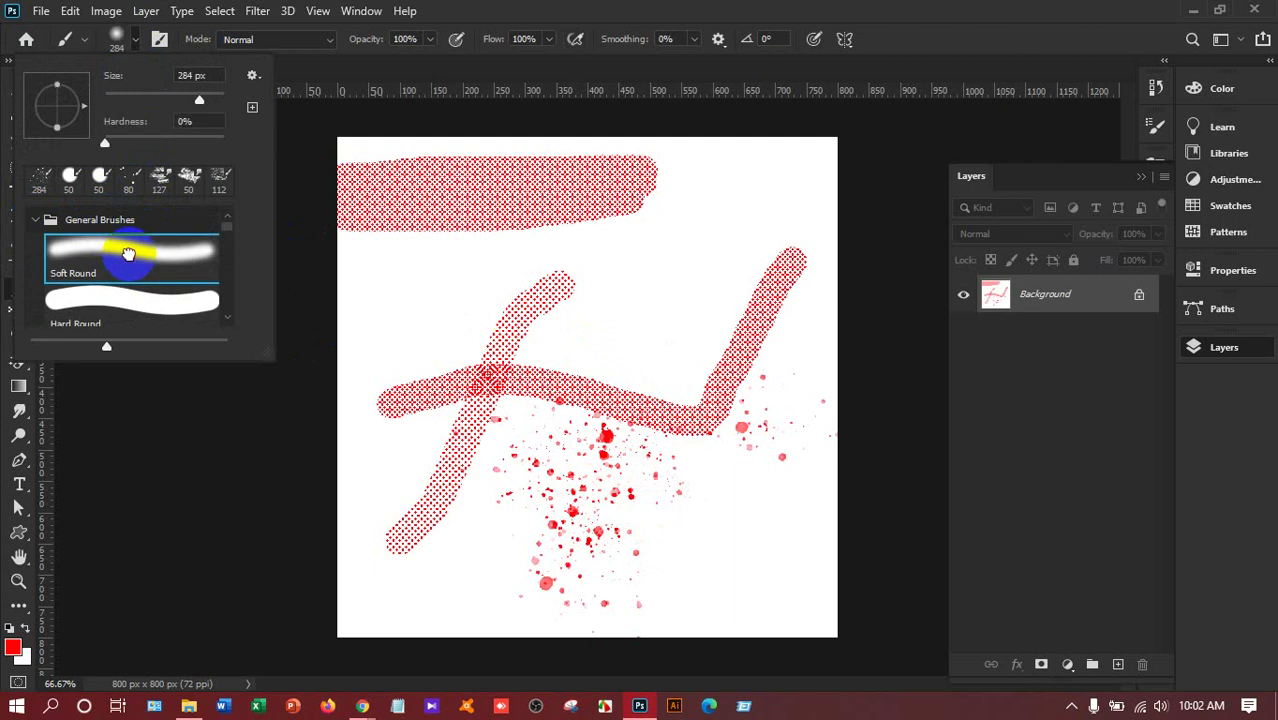
pyautogui.click(148, 308)
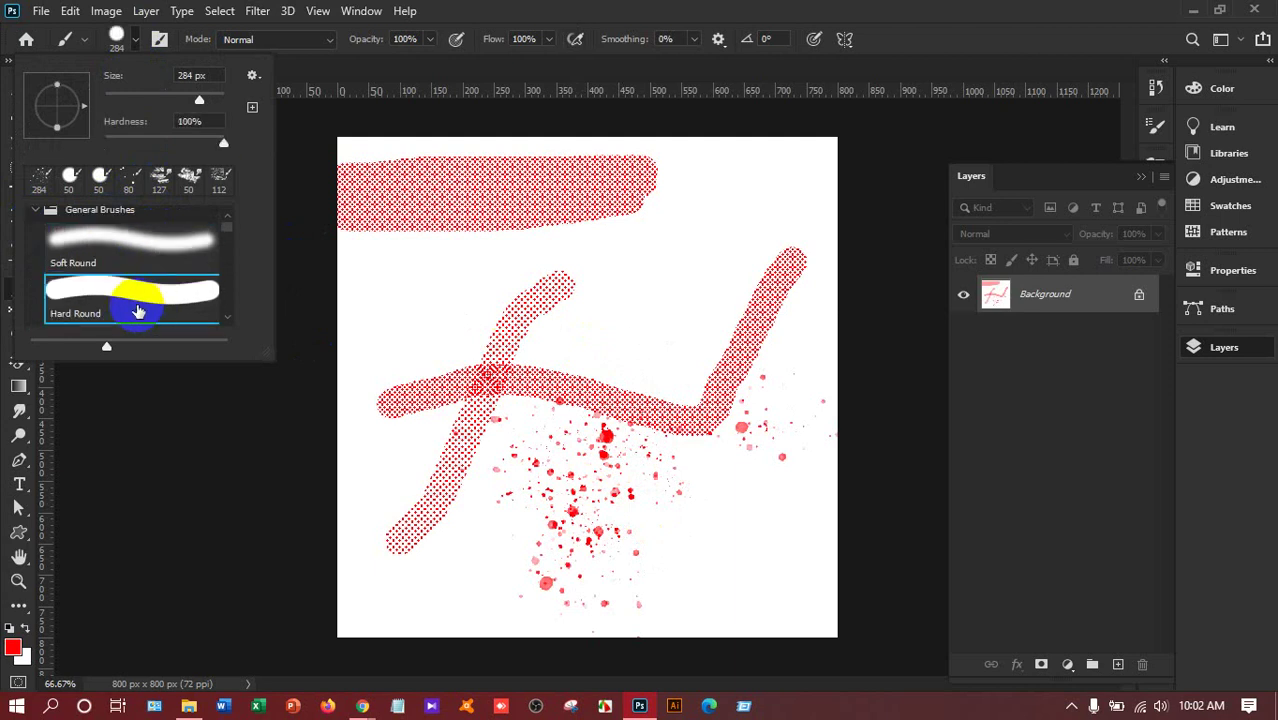
pyautogui.click(651, 8)
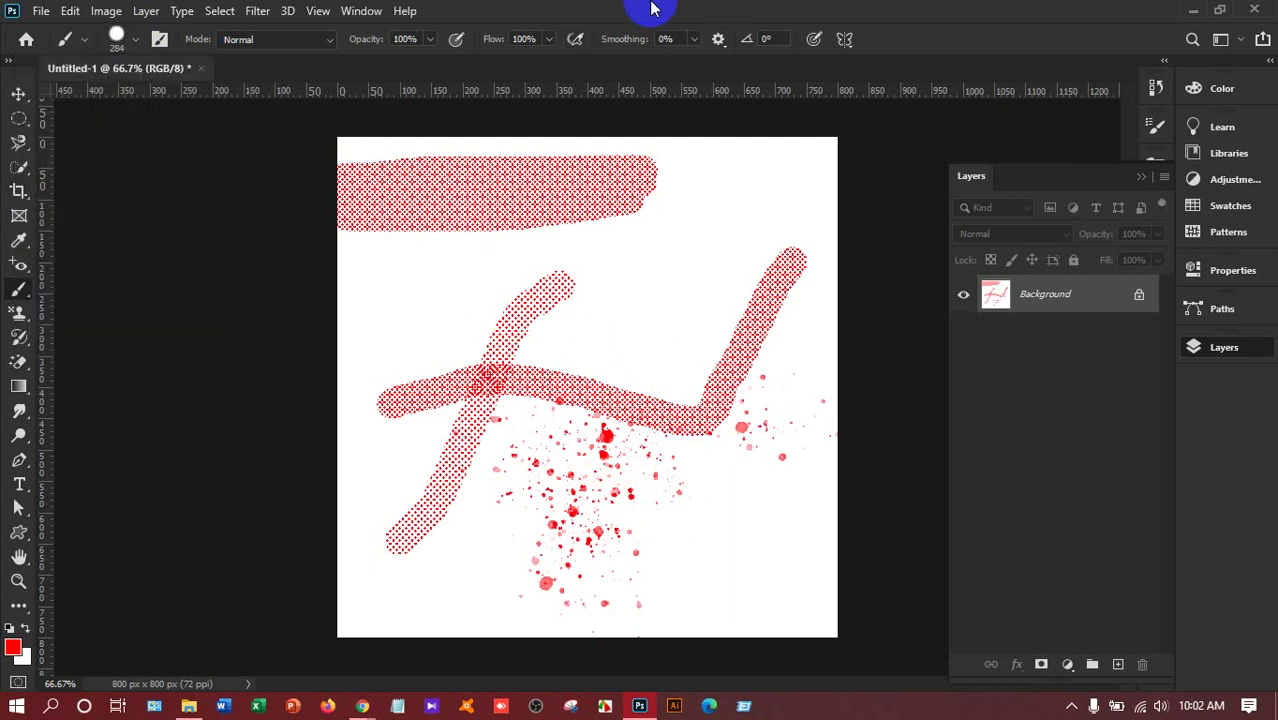
# Set the foreground colour to blue in the Color Picker.
pyautogui.click(13, 648)
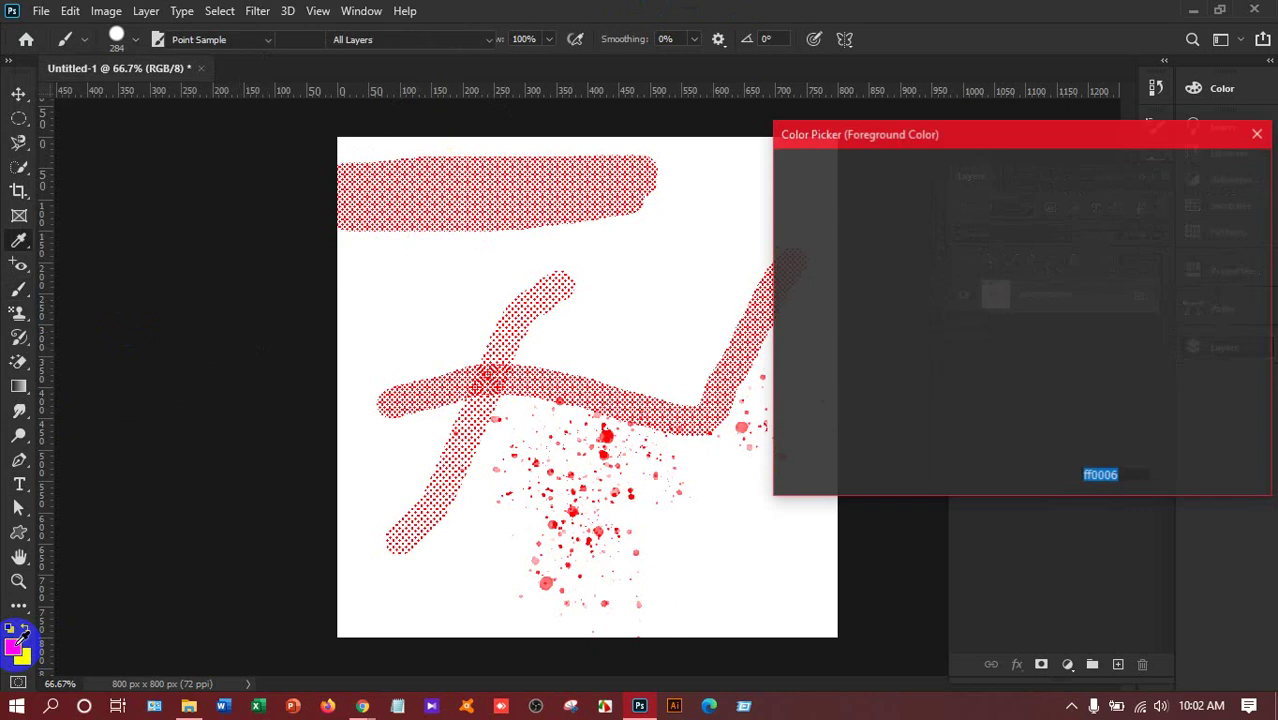
pyautogui.click(1045, 249)
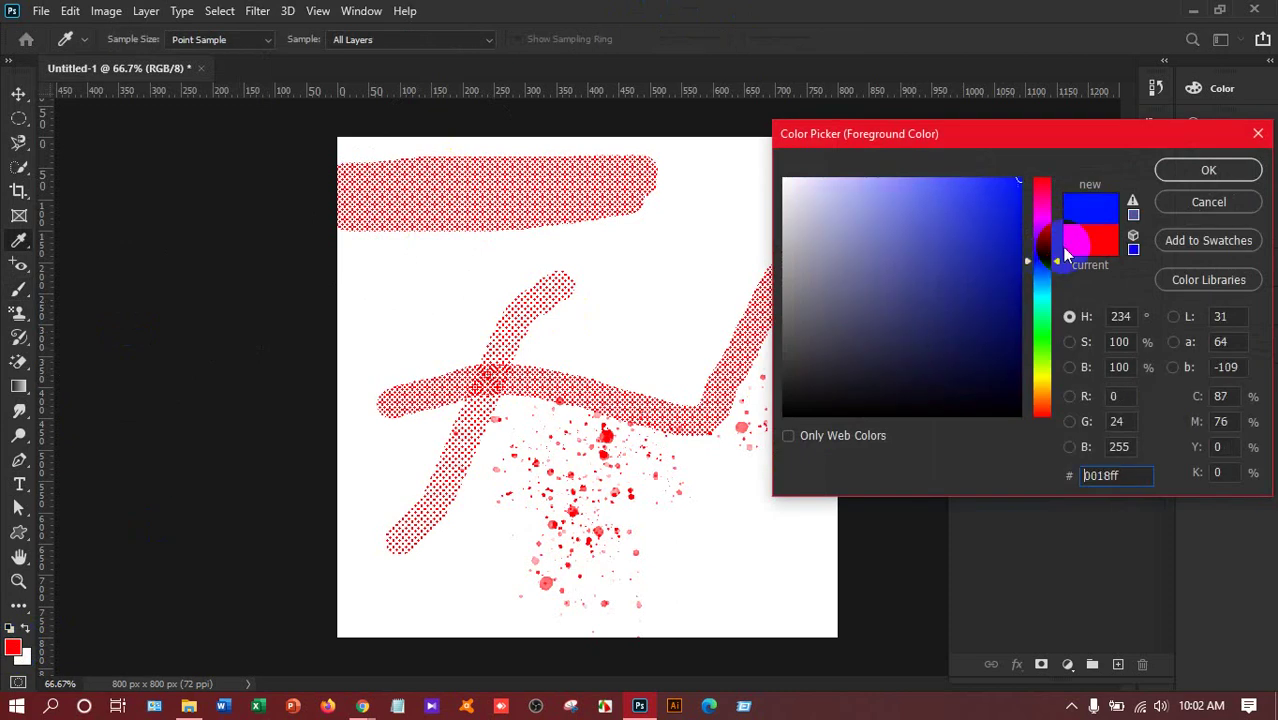
pyautogui.click(1208, 170)
# Paint a broad blue hard-edged stroke from the upper right past the left edge.
pyautogui.press('b')
pyautogui.click(678, 291)
pyautogui.moveTo(678, 291)
pyautogui.mouseDown()
pyautogui.moveTo(160, 326)
pyautogui.moveTo(40, 120)
pyautogui.mouseUp()
pyautogui.click(25, 100)
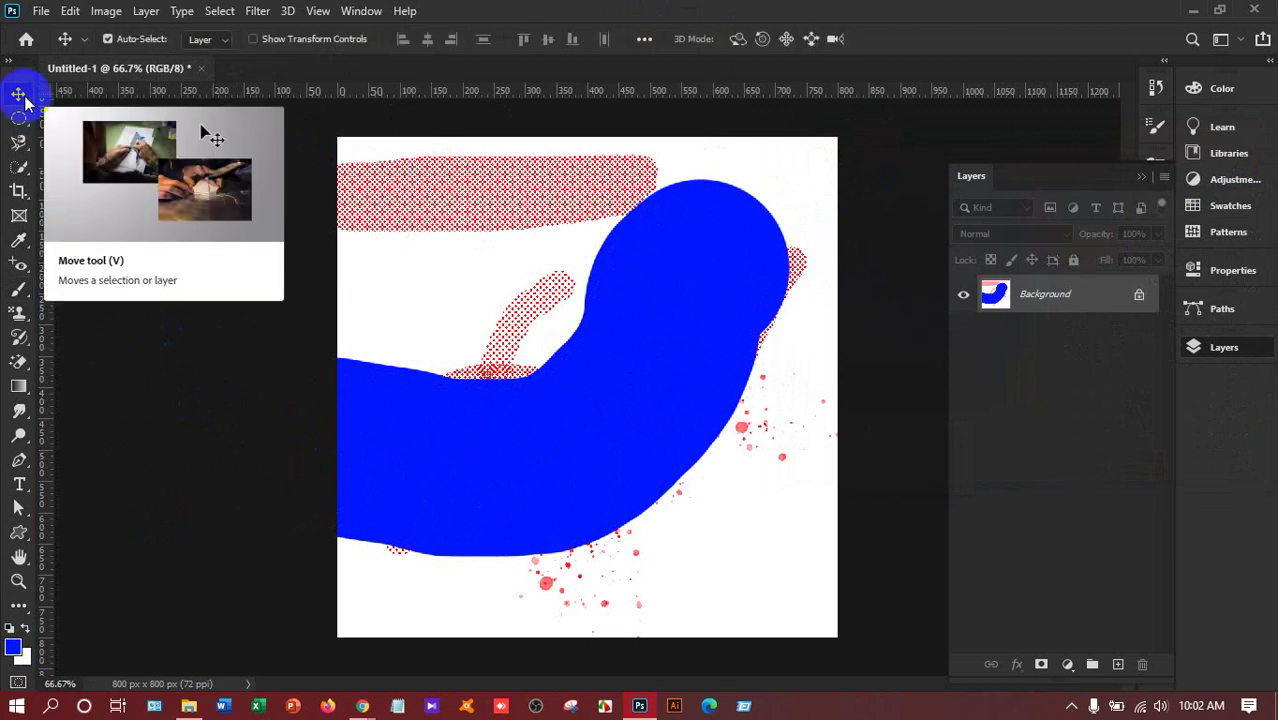